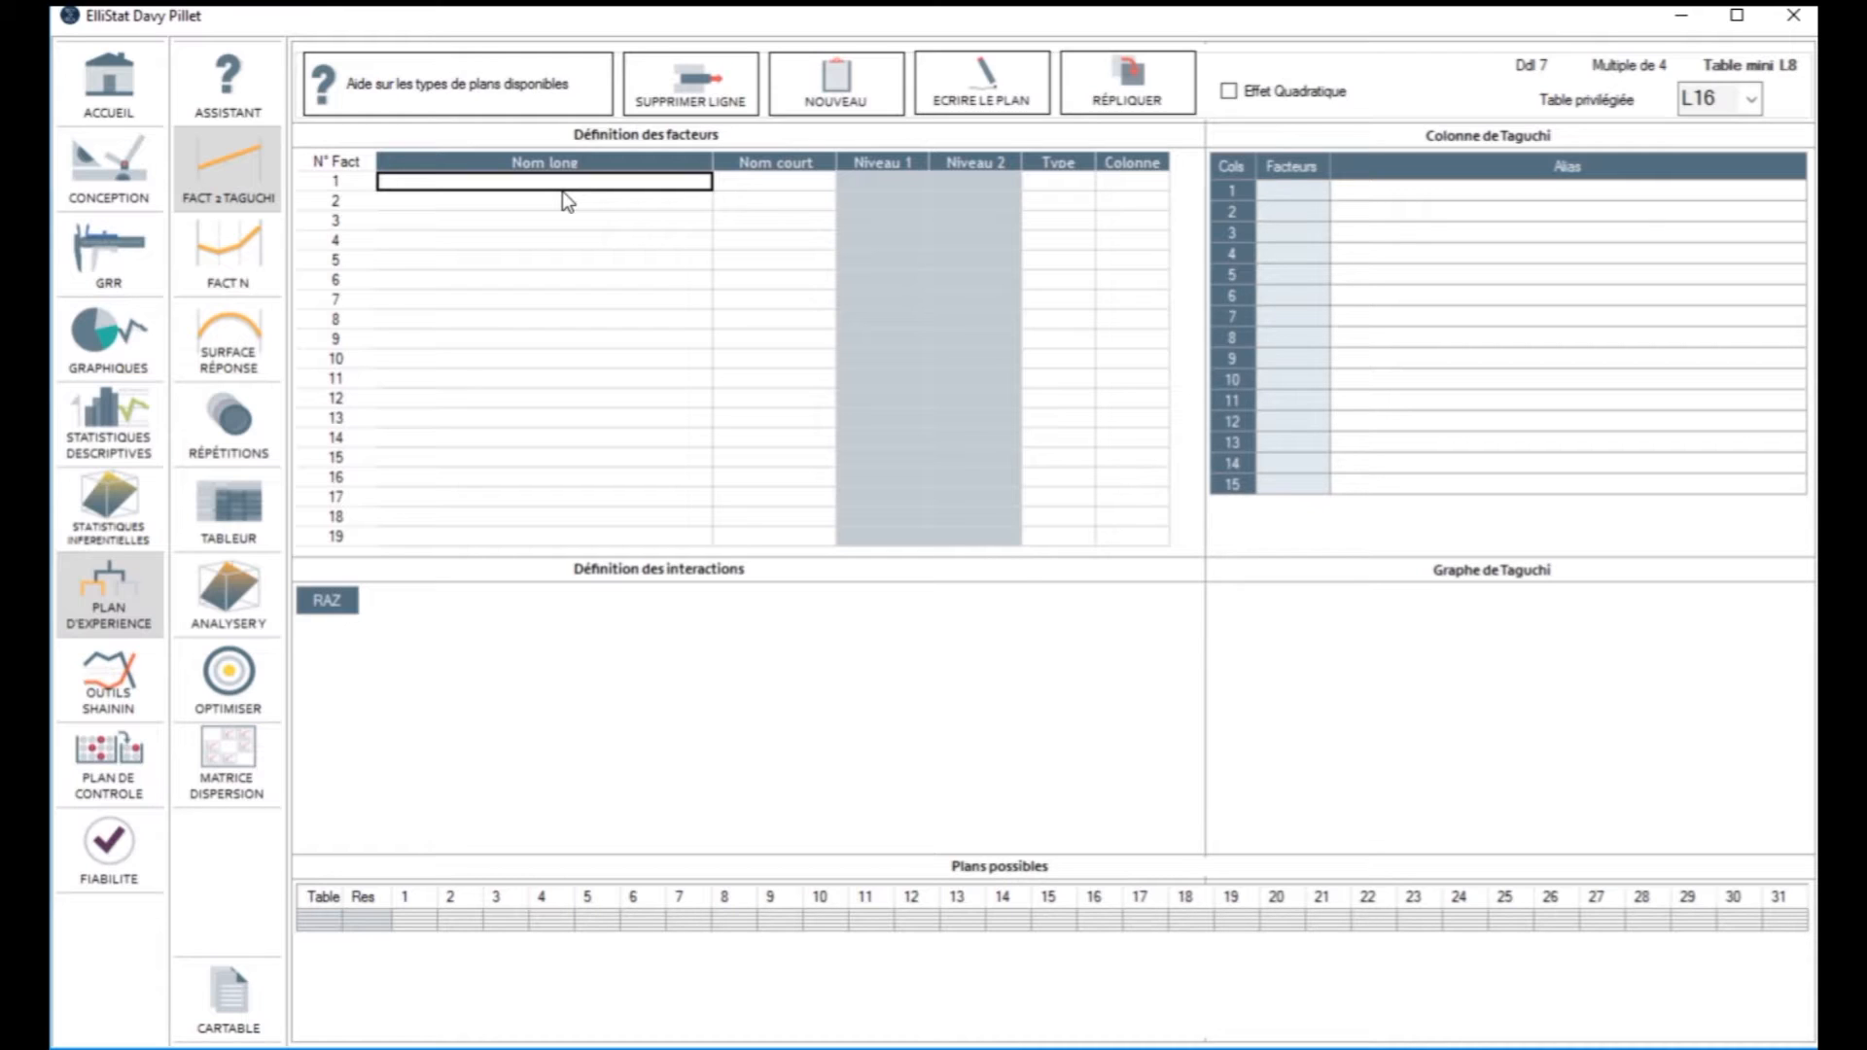
Step: Define the first three factors by long name: Puissance, Temps and Type
type("Puissance")
key("Return")
type("Temps")
key("Return")
type("Typ")
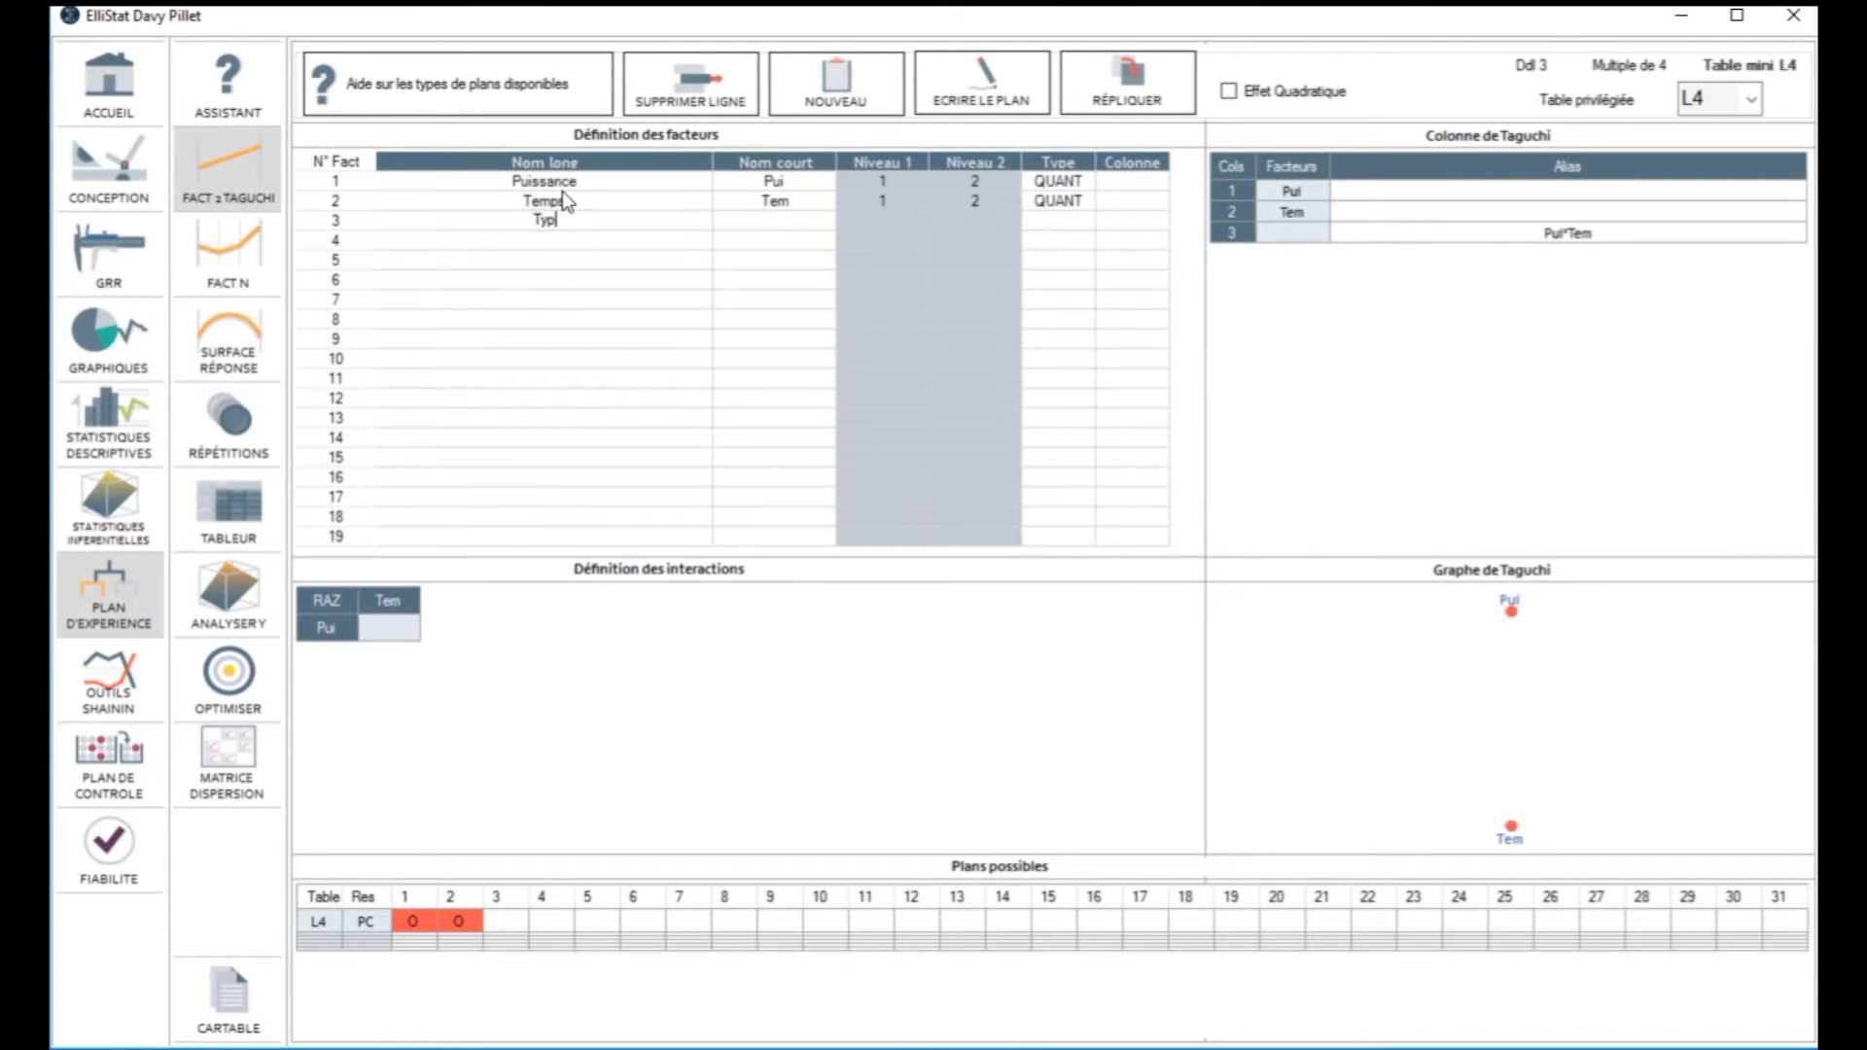
type("e")
key("Return")
Step: Define factors 4 to 6 by long name: Liquide, Position and Couleur
type("Liquide")
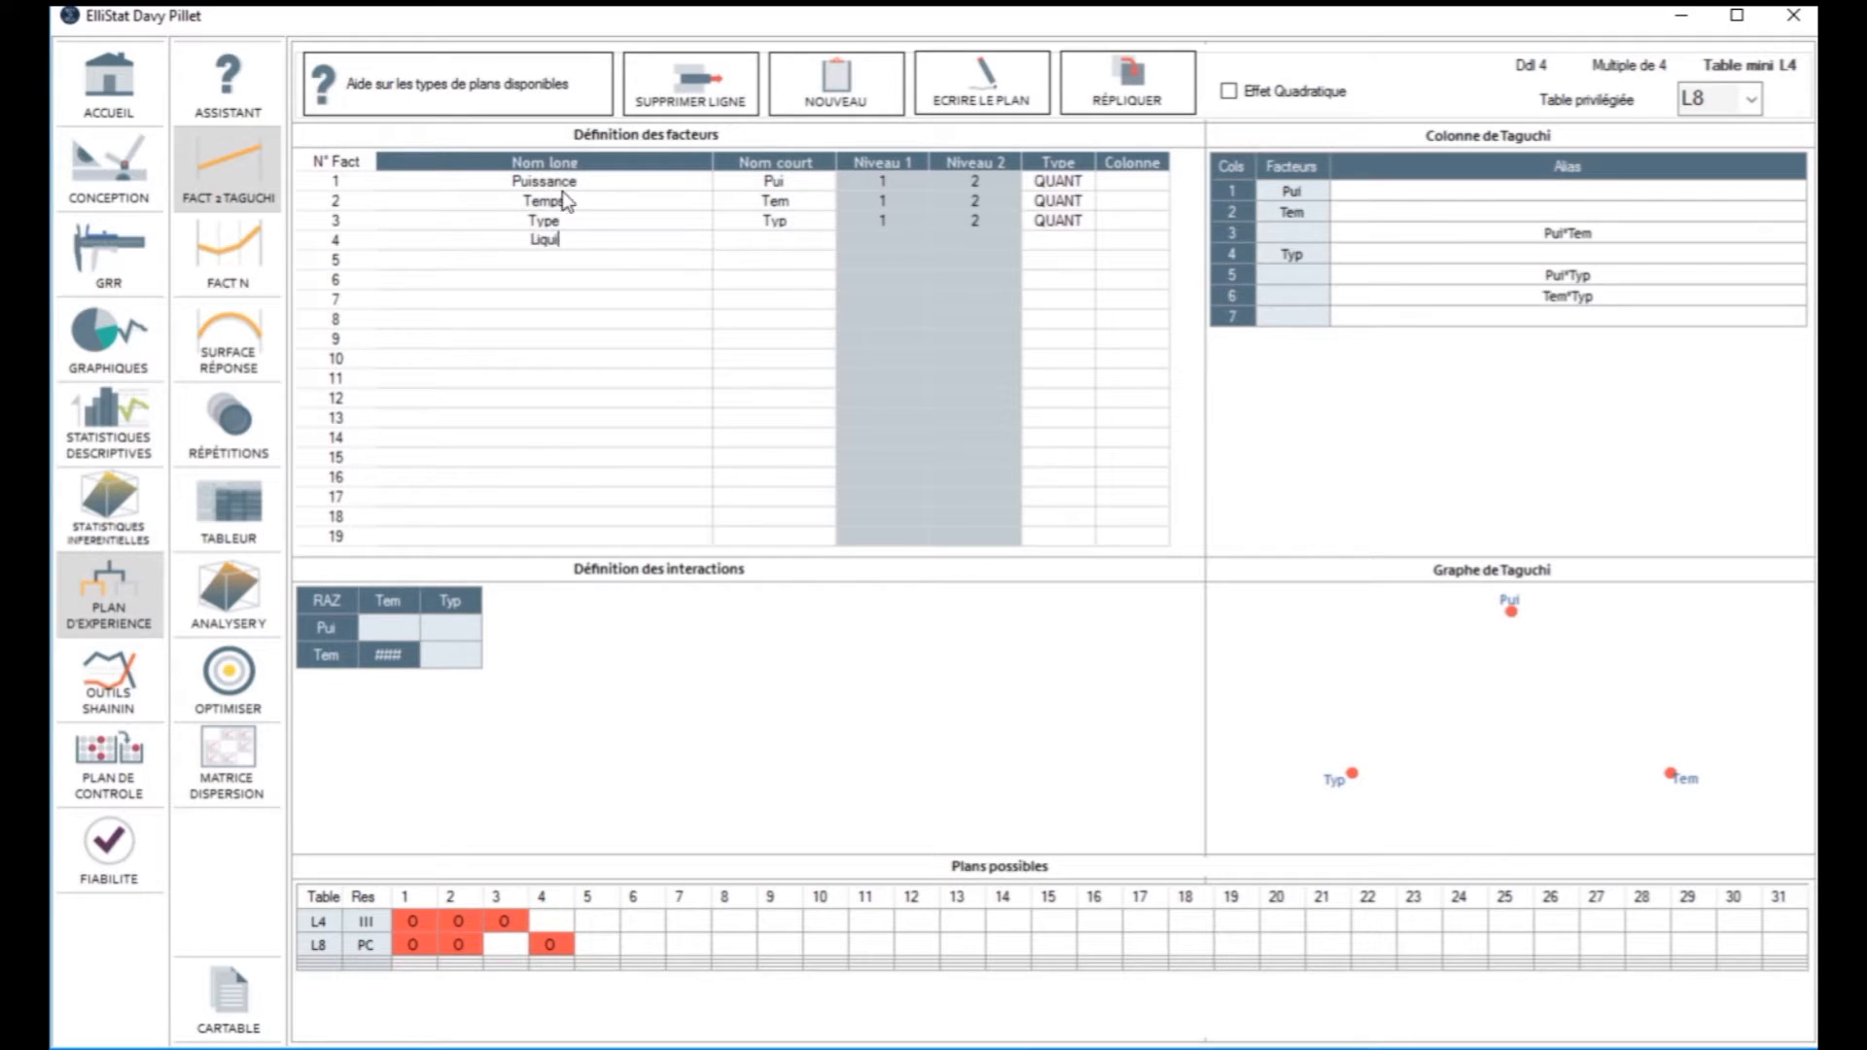
key("Return")
type("Position")
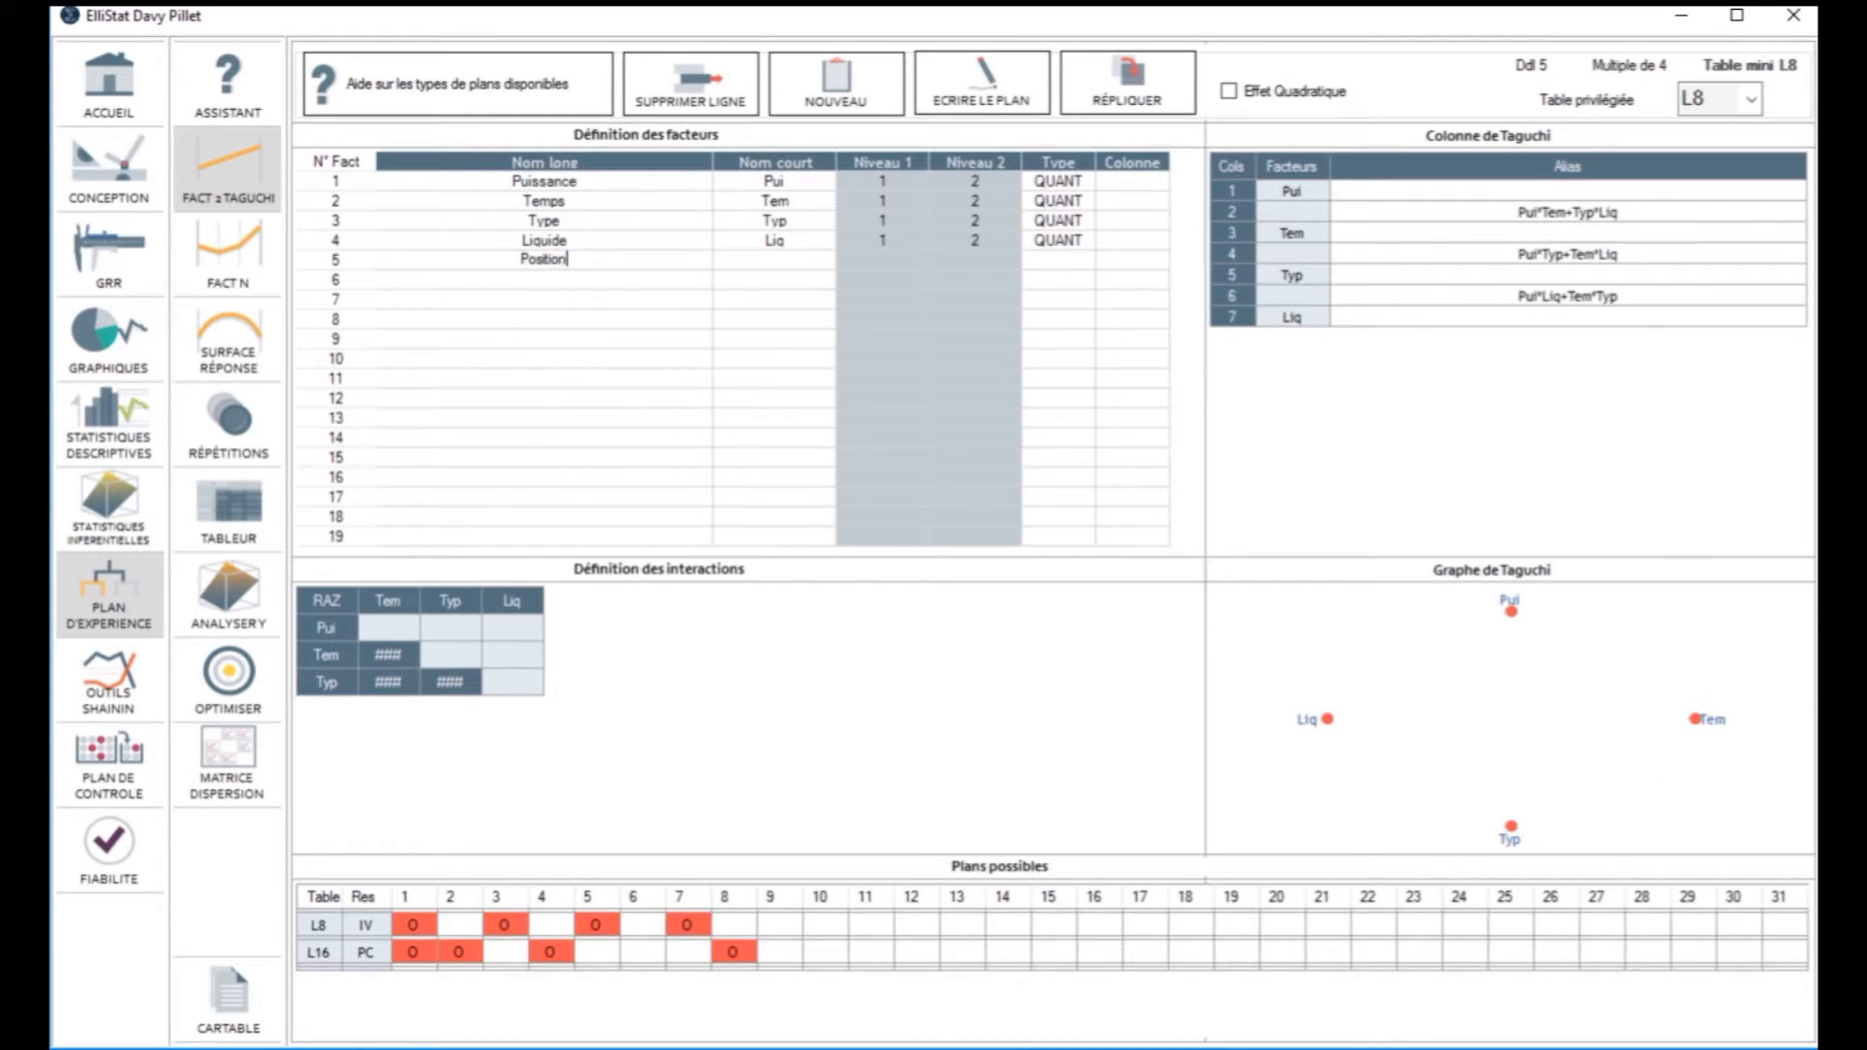
key("Return")
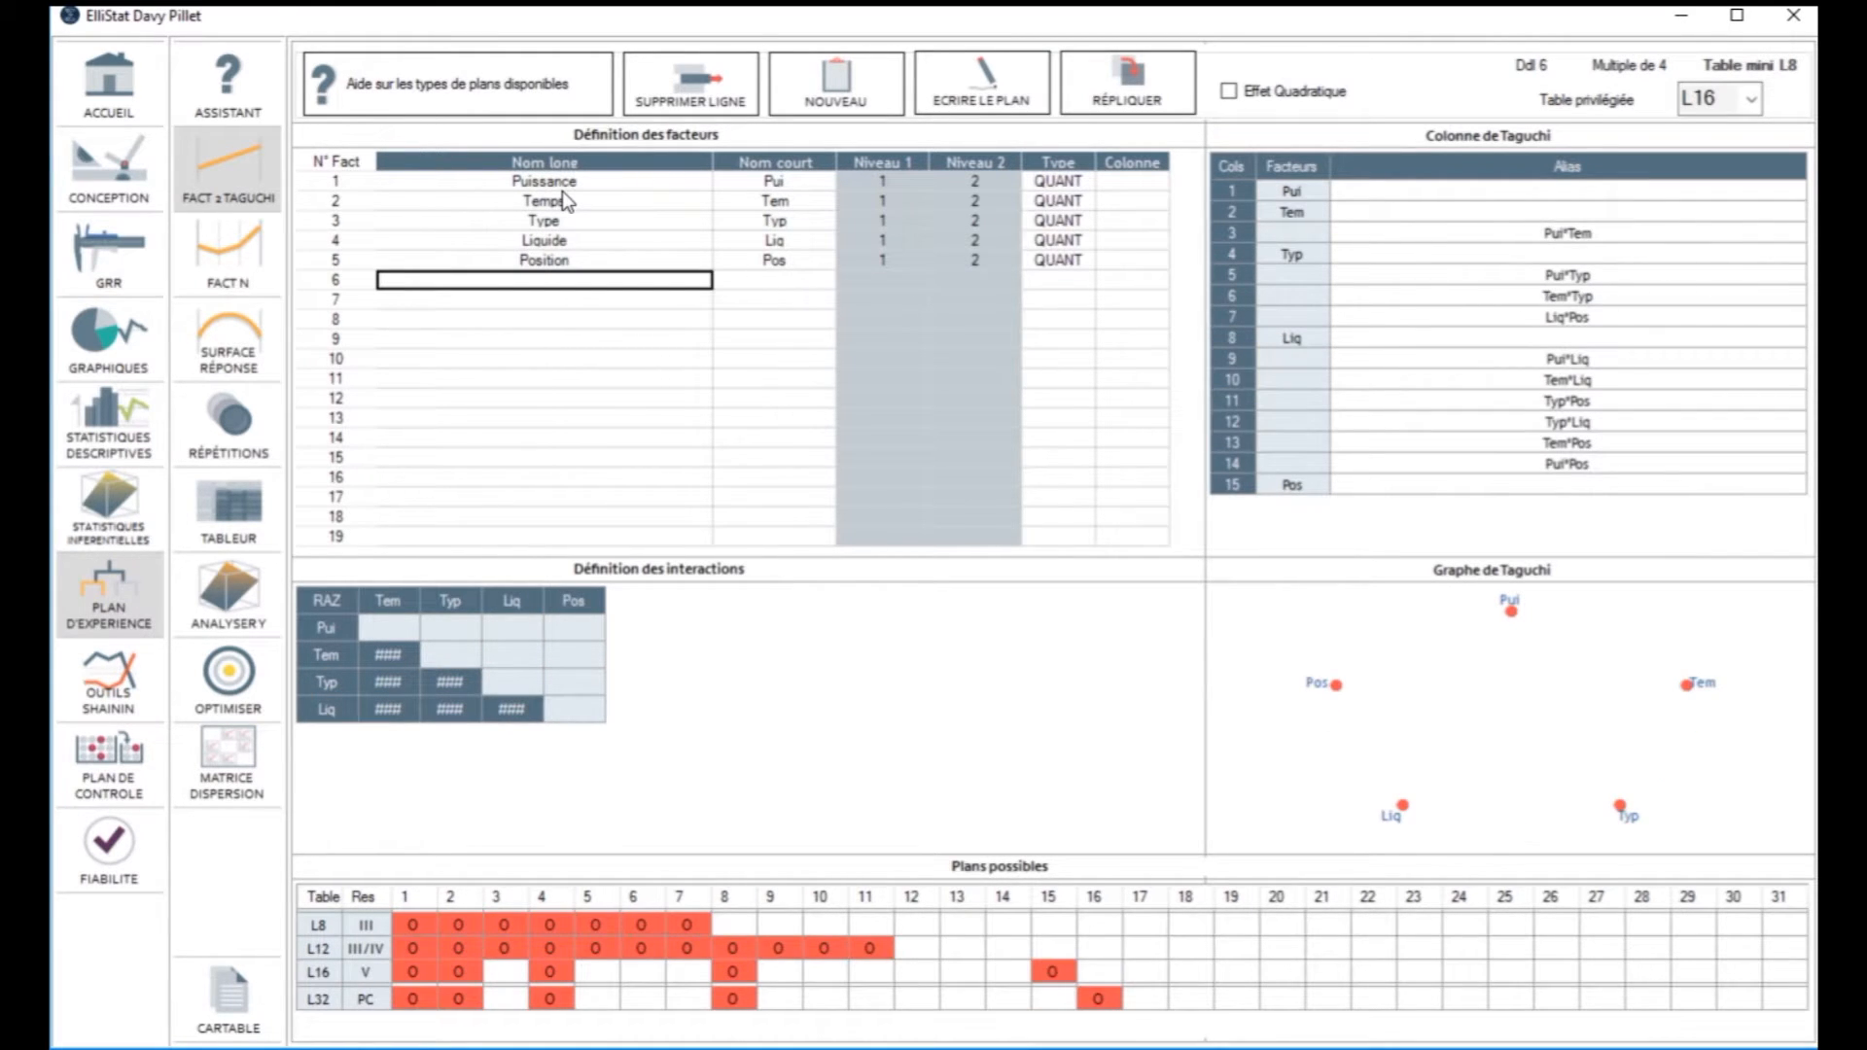
type("Couleur")
key("Return")
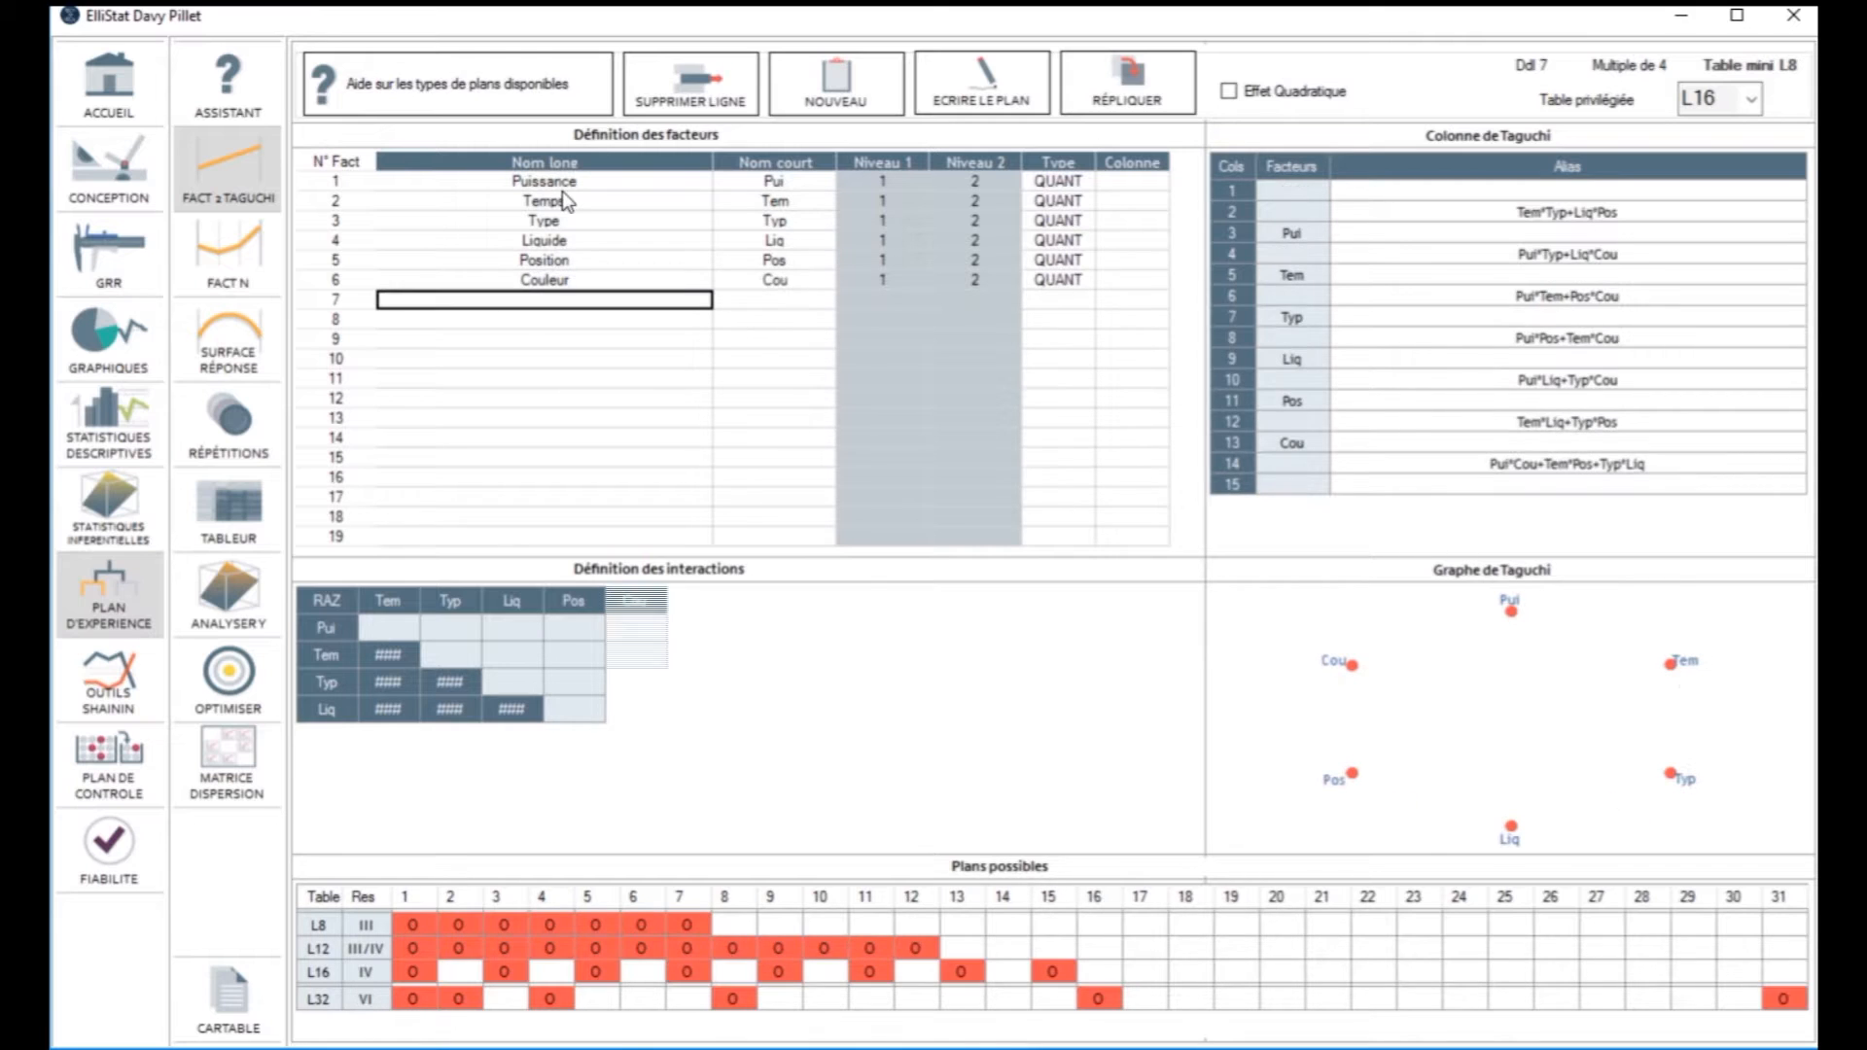
Step: Set the two levels of Puissance to 80 and 100, and those of Temps to 60 and 120
left_click(881, 185)
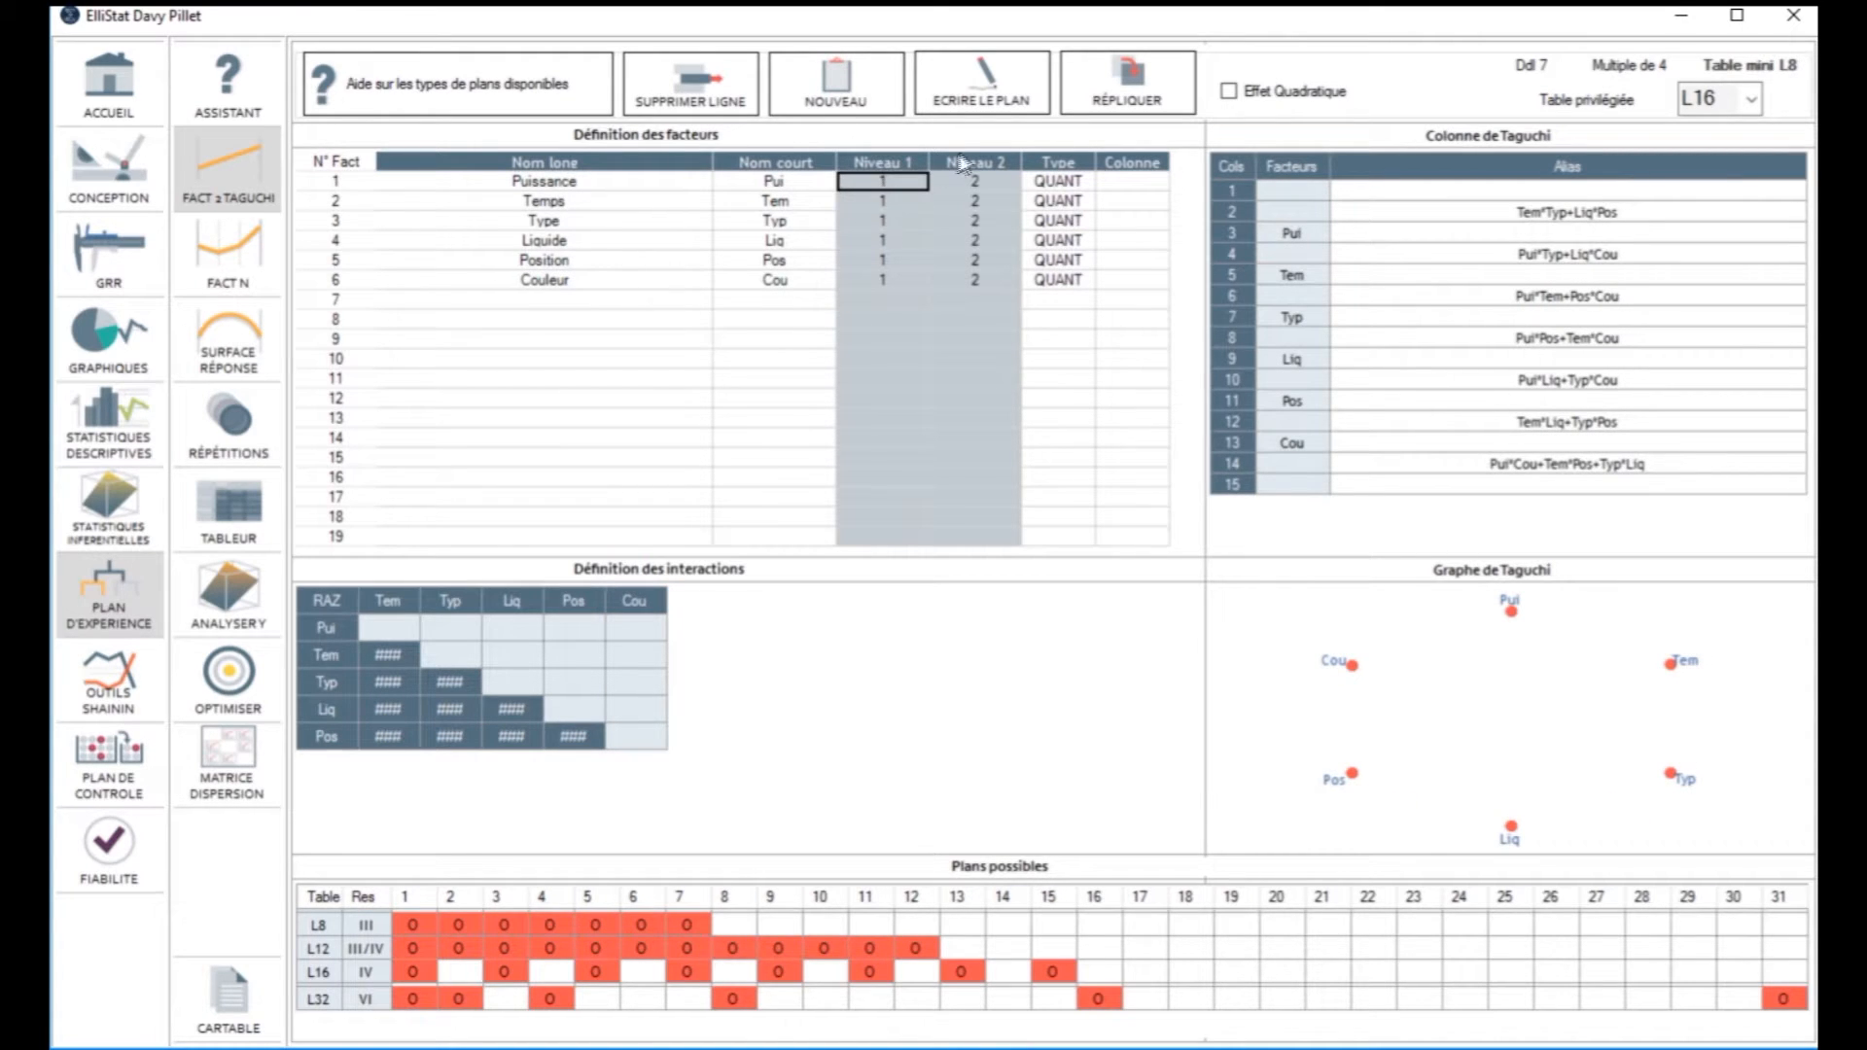
type("80")
key("Tab")
type("100")
key("Return")
type("960")
key("Tab")
type("120")
key("Return")
Step: Set the levels of Type to Bol and Tasse, and those of Liquide to Eau and Lait
type("Bol")
key("Tab")
type("Tasse")
key("Return")
type("Eau")
key("Tab")
type("Lait")
key("Return")
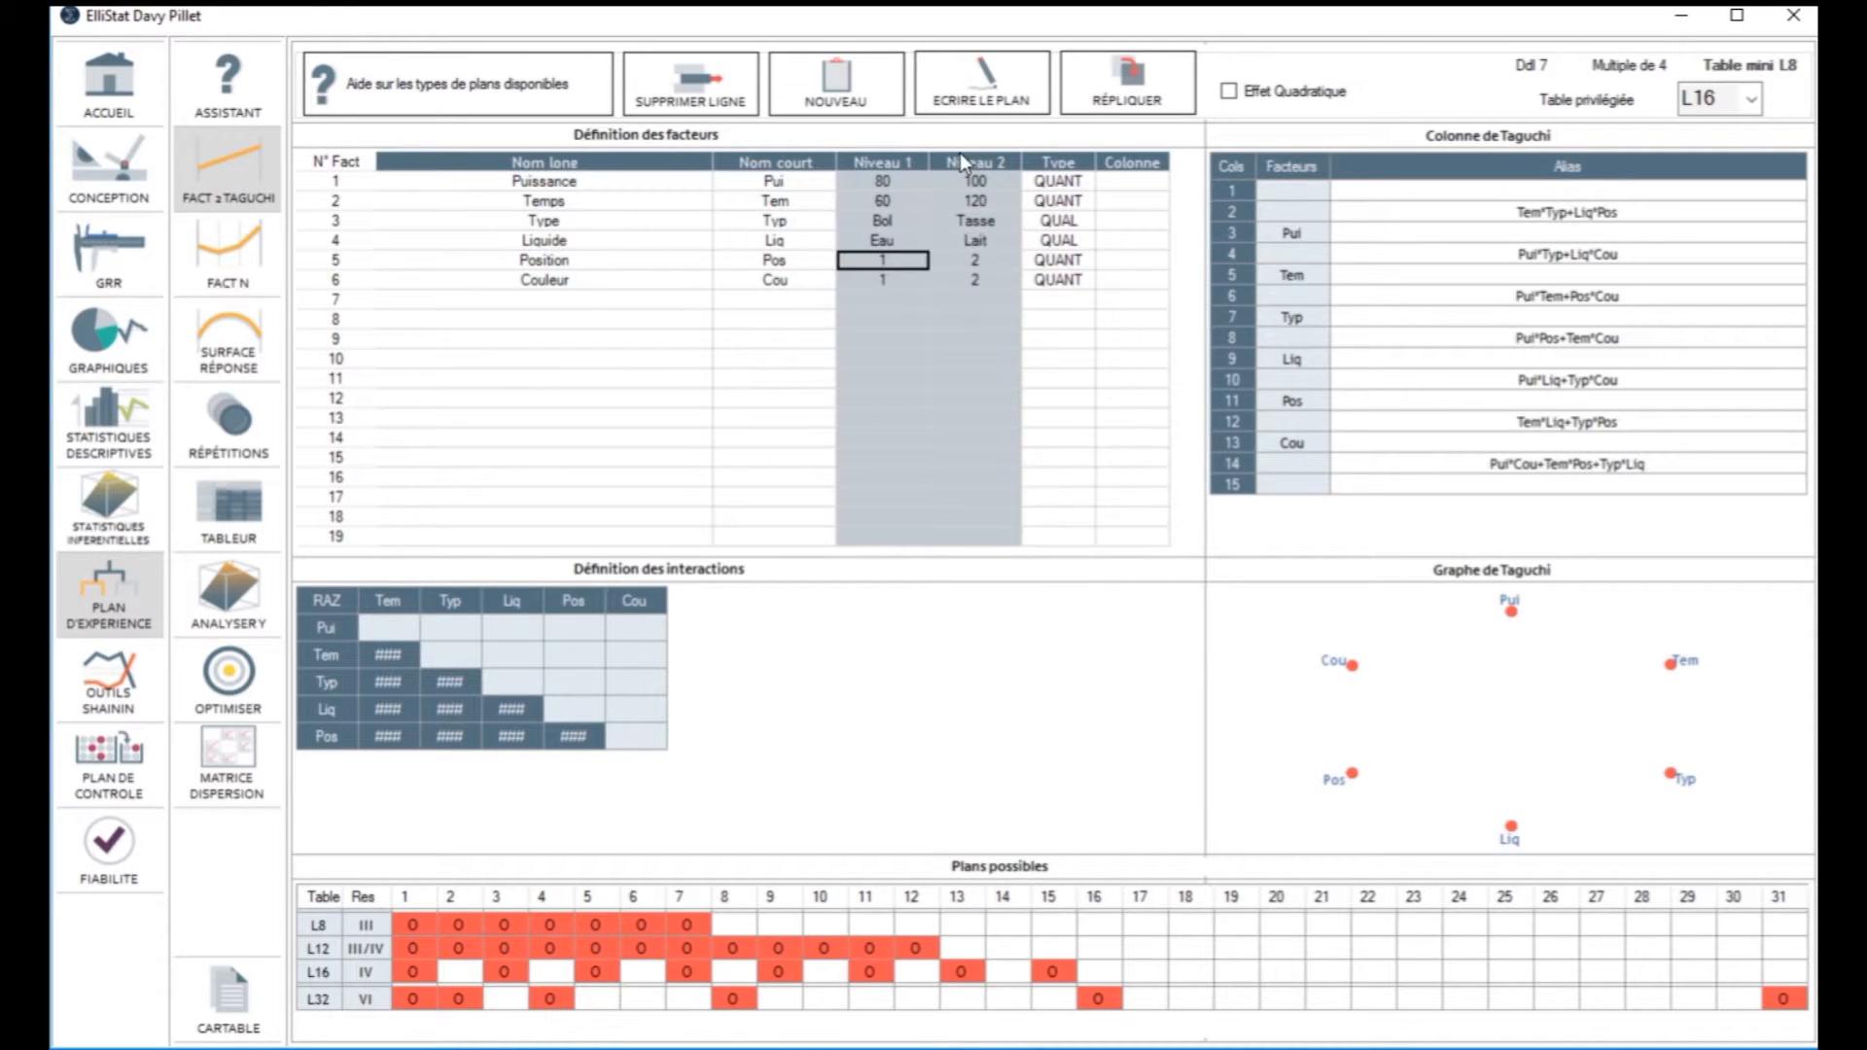
Step: Set the levels of Position to Centre and Bord, and those of Couleur to Blanc and Noir
type("Centre")
key("Tab")
type("Bord")
key("Return")
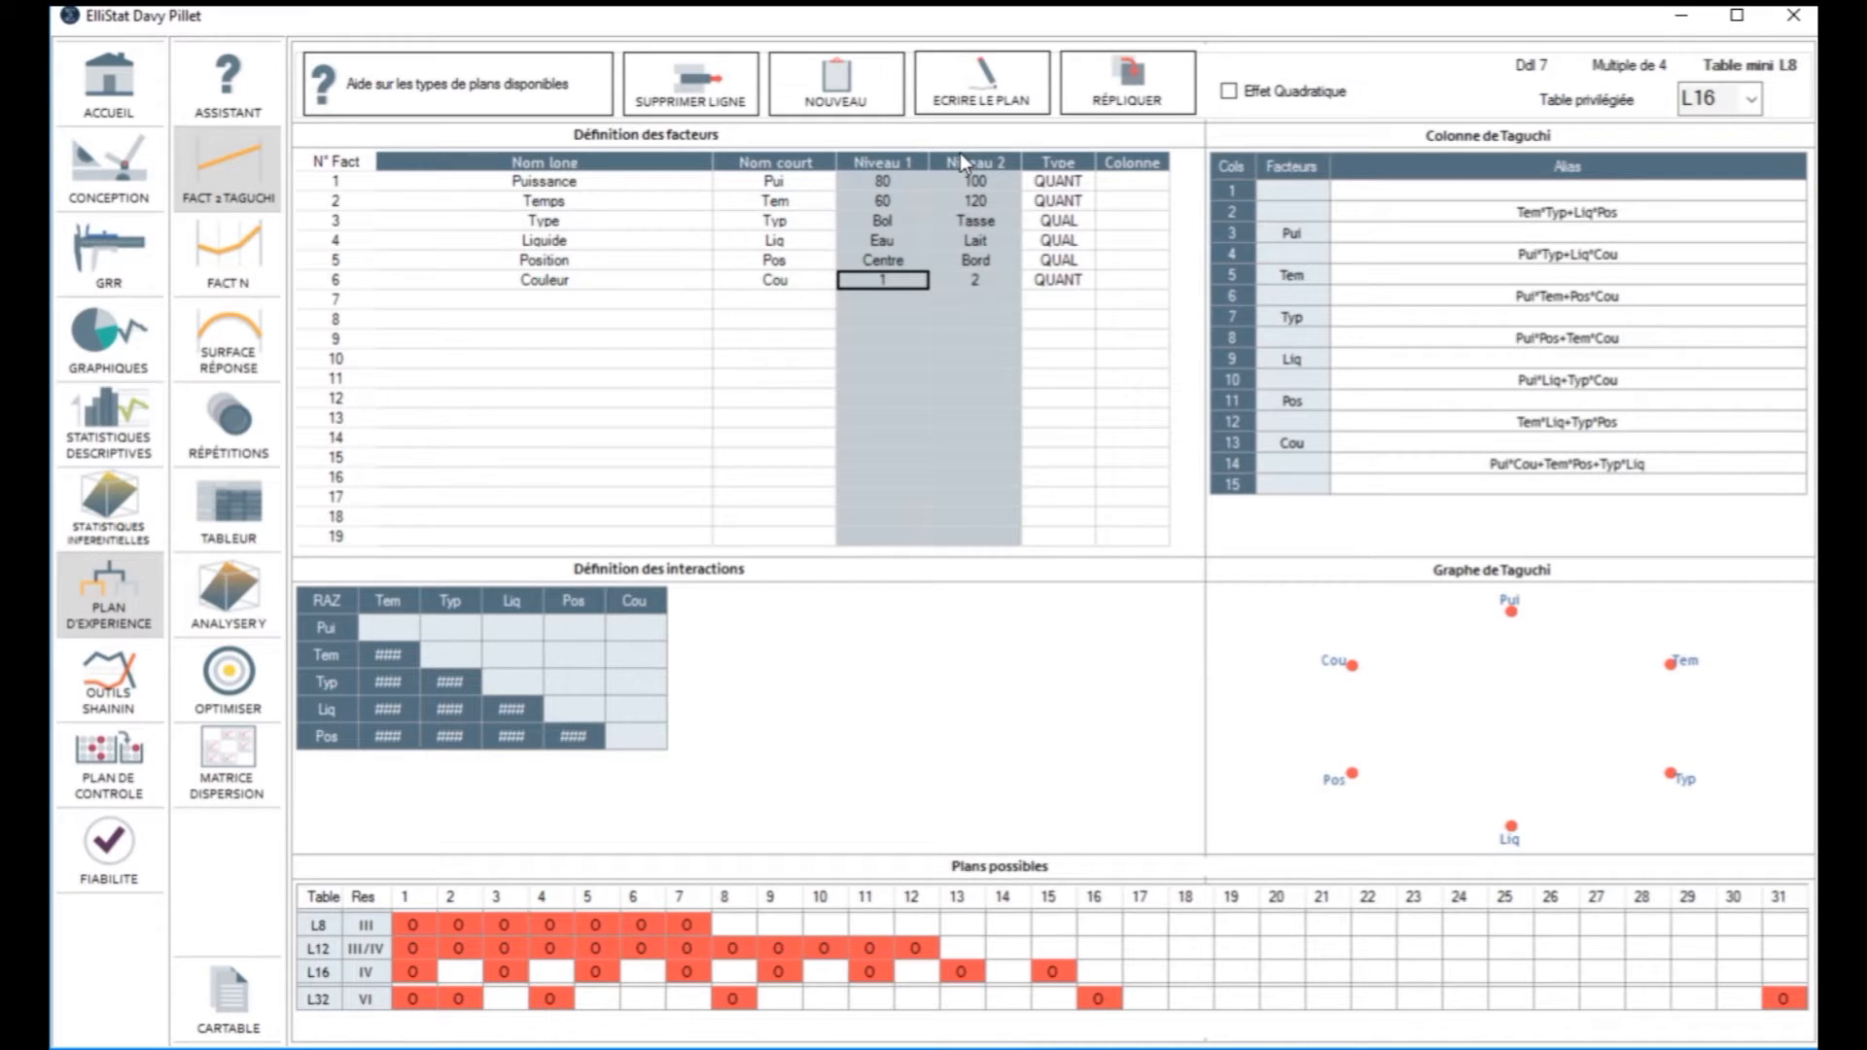
type("Blanc")
key("Tab")
type("Moir")
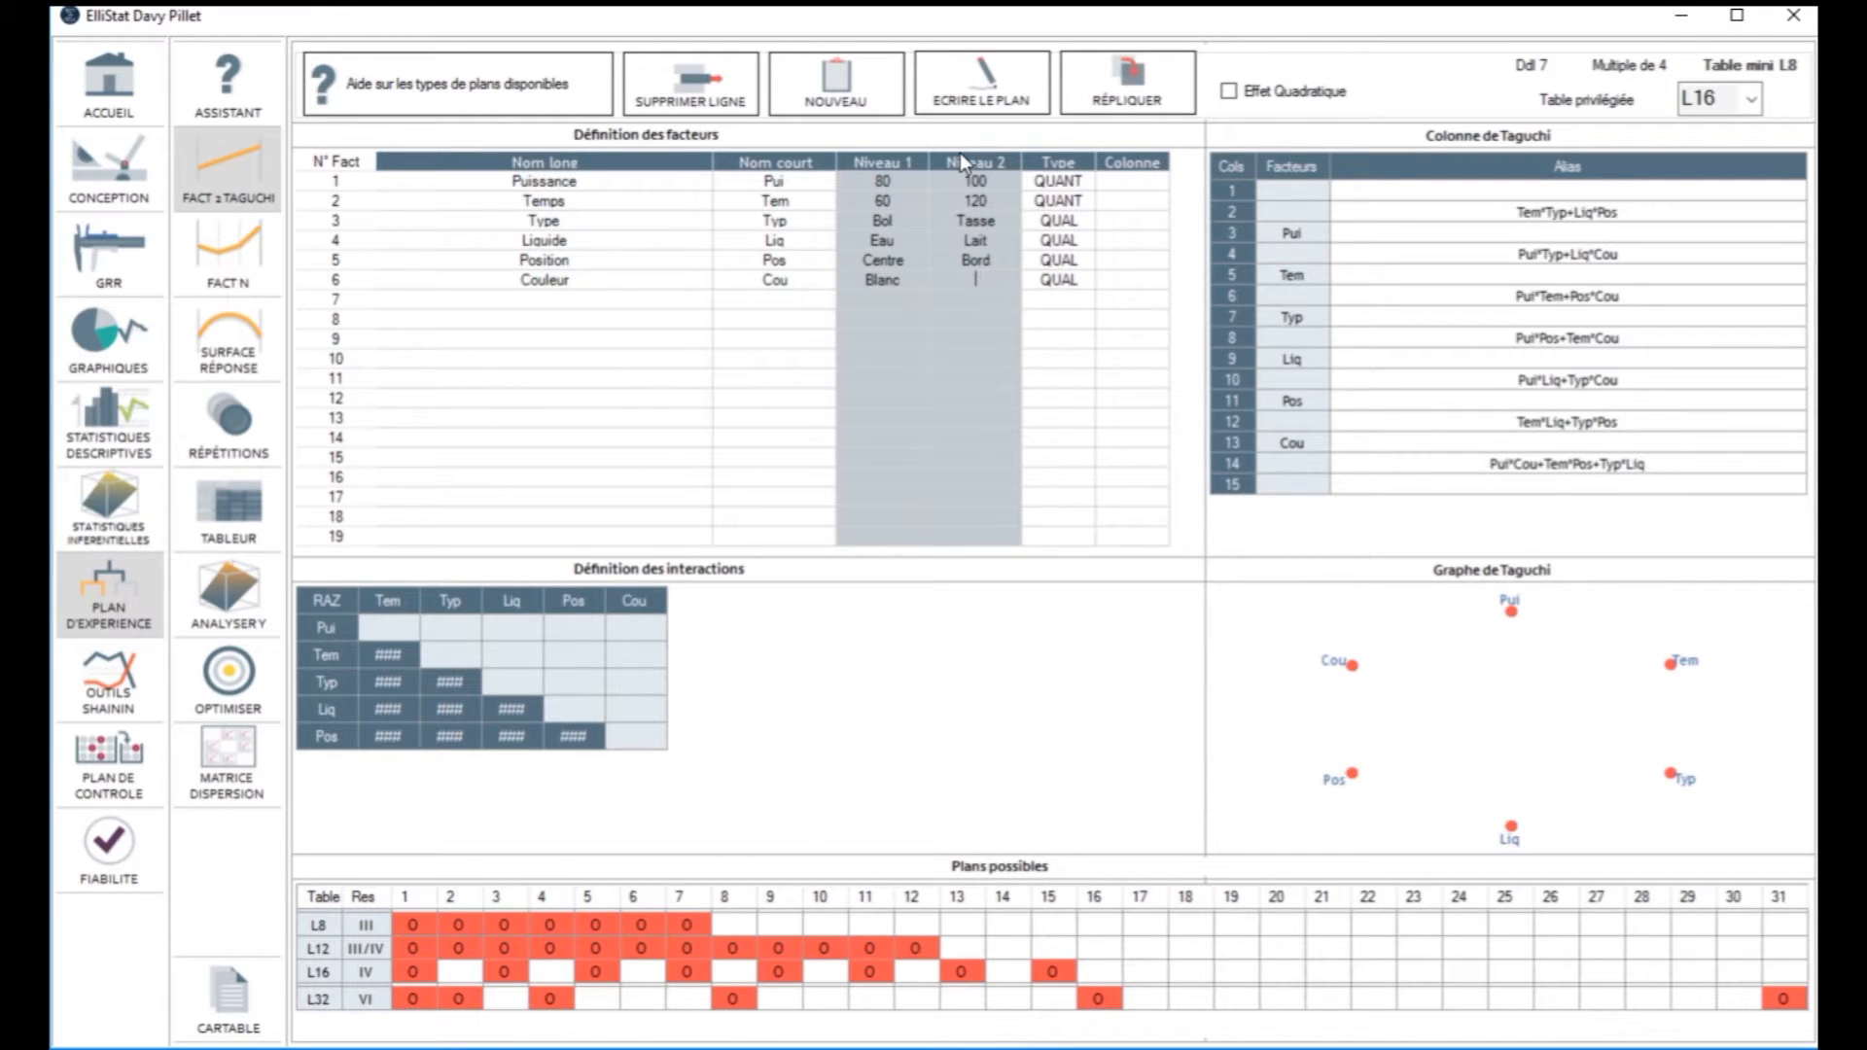
key("Return")
Step: Write the L16 experimental plan for the six factors into the data sheet
left_click(1002, 83)
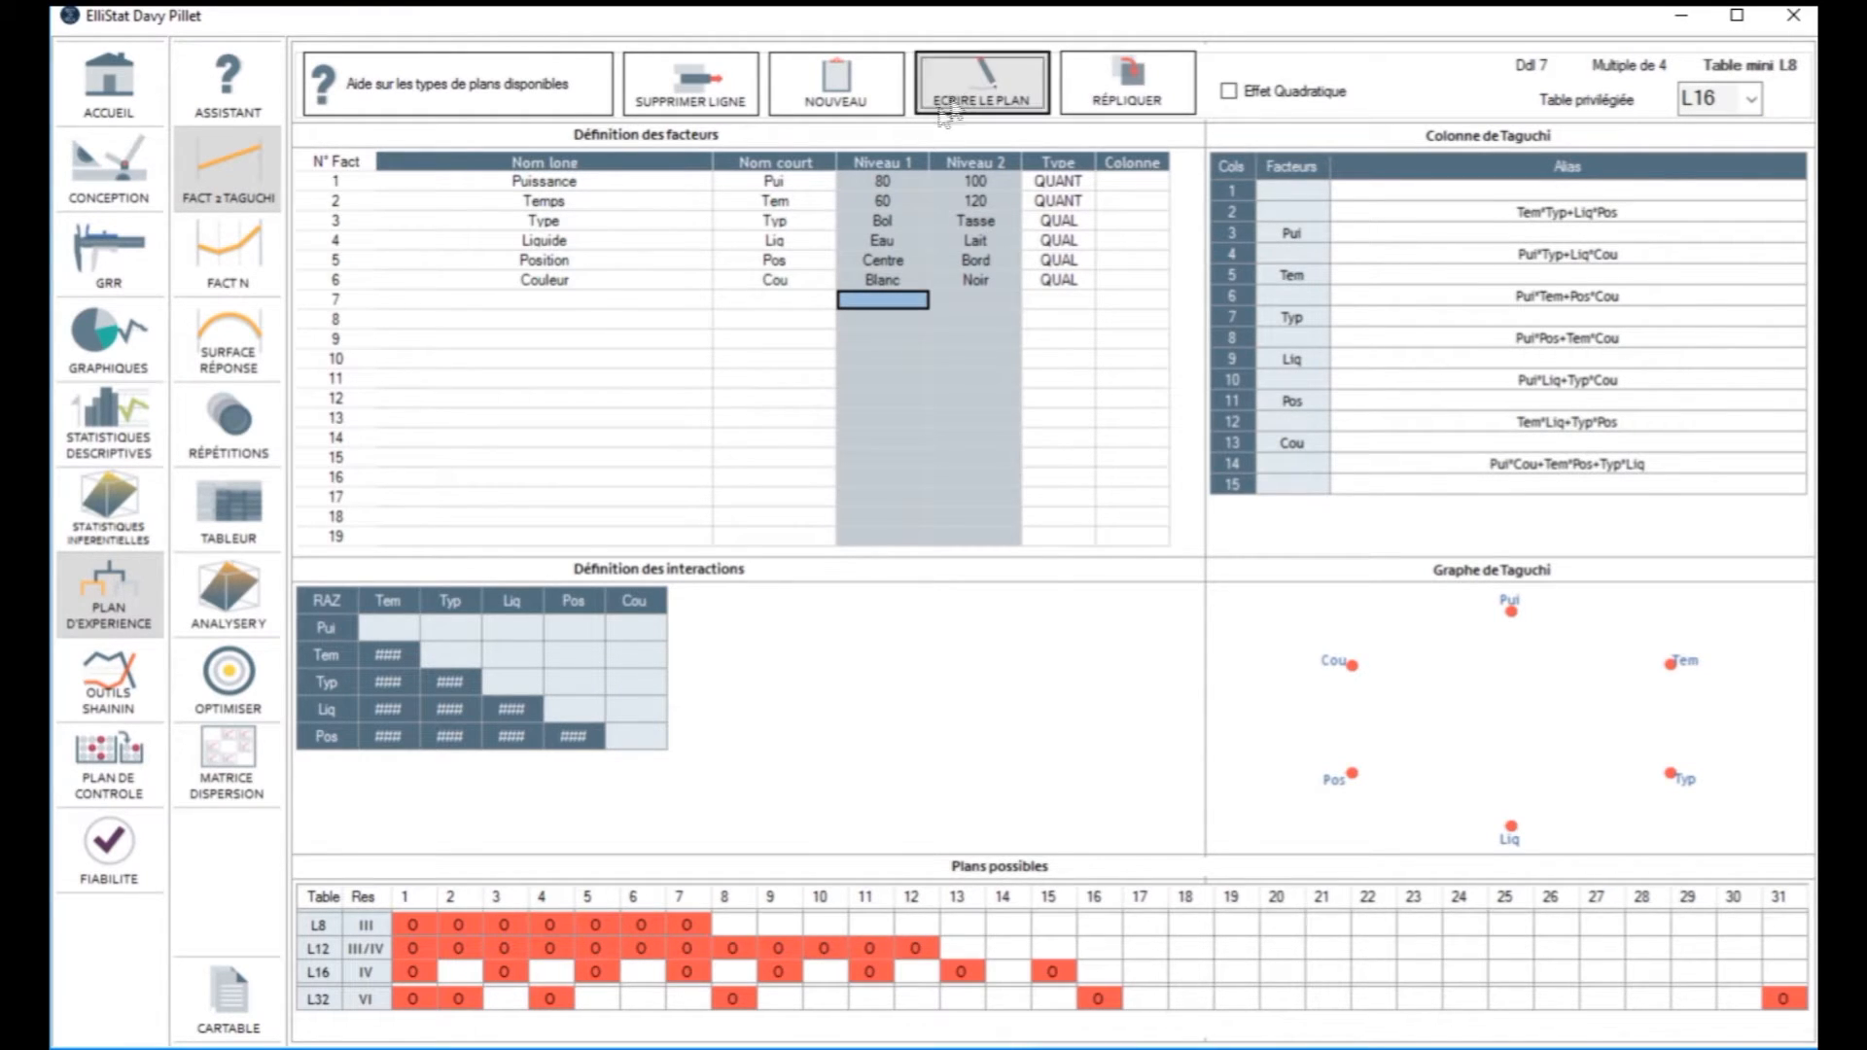
left_click(857, 661)
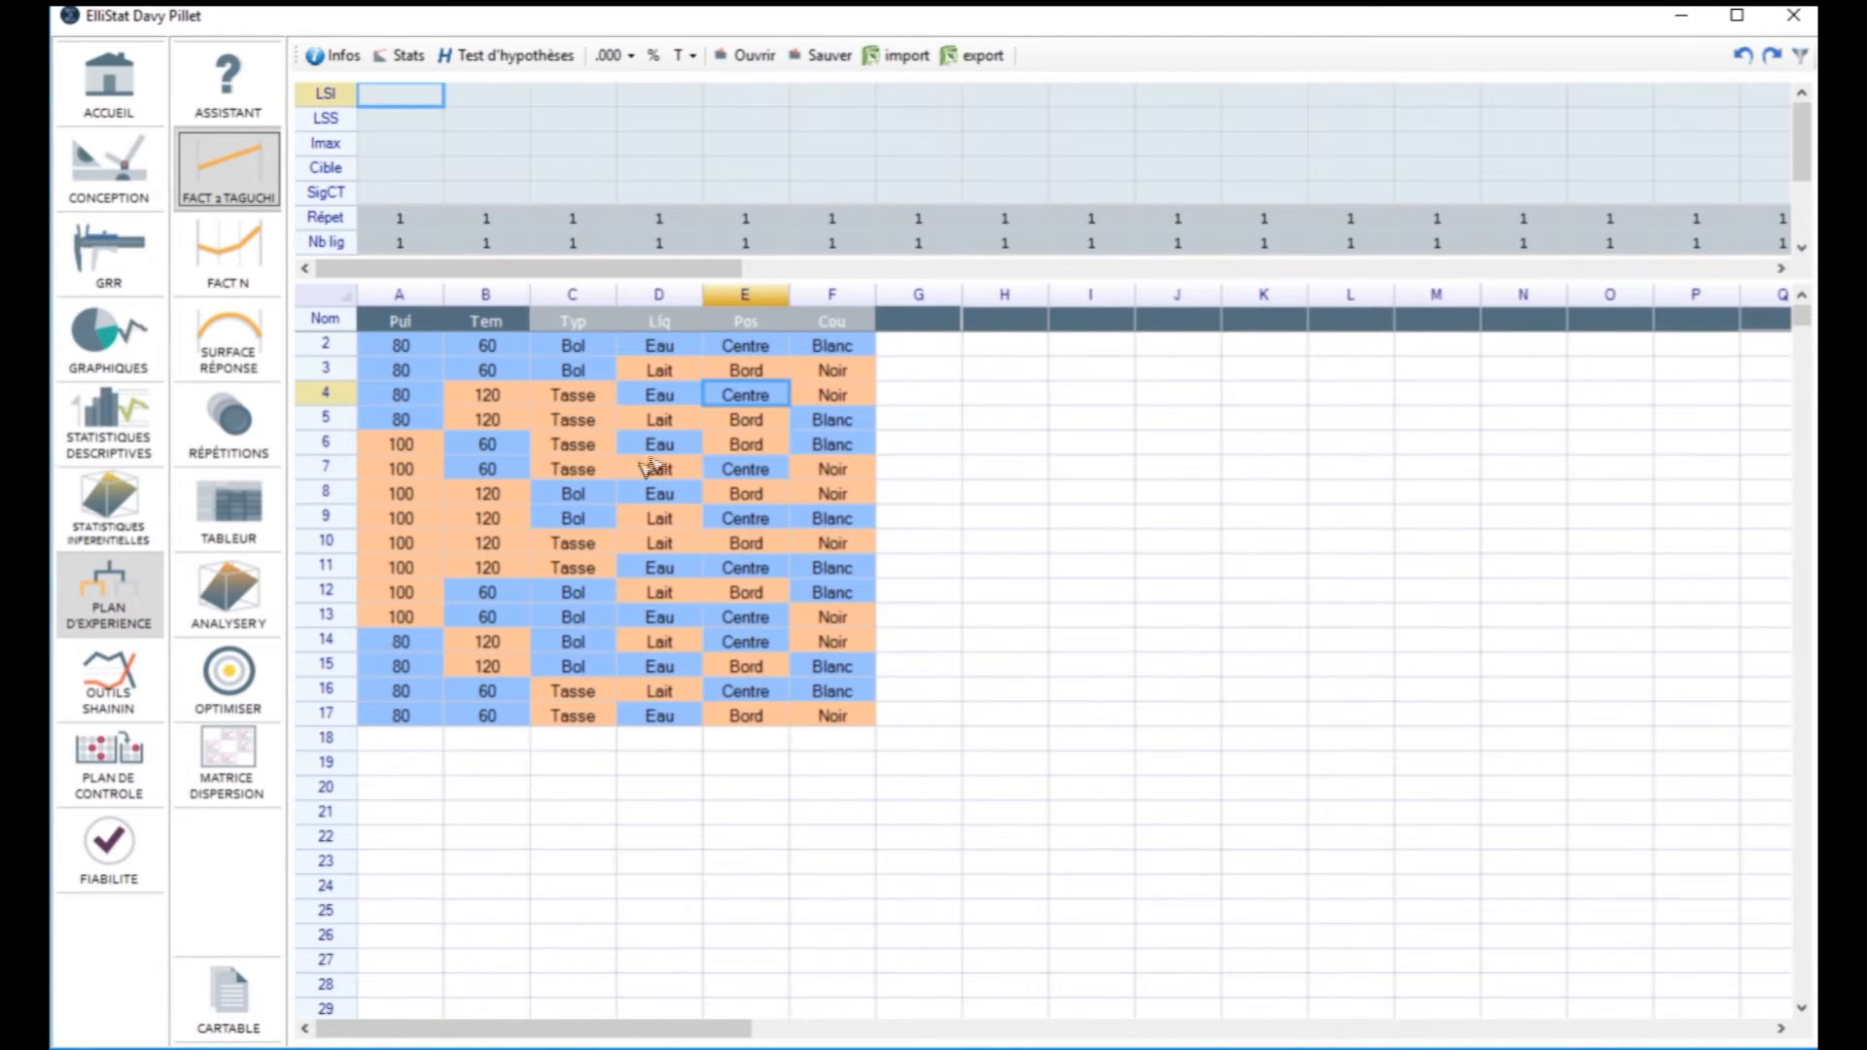
Step: Copy the two columns of temperature results from the Excel workbook and paste them into columns H and I of the ElliStat sheet
left_click(805, 1048)
left_click_drag(788, 528, 842, 93)
left_click_drag(805, 602, 675, 429)
key("ctrl+c")
left_click(1700, 494)
left_click(1021, 323)
key("ctrl+v")
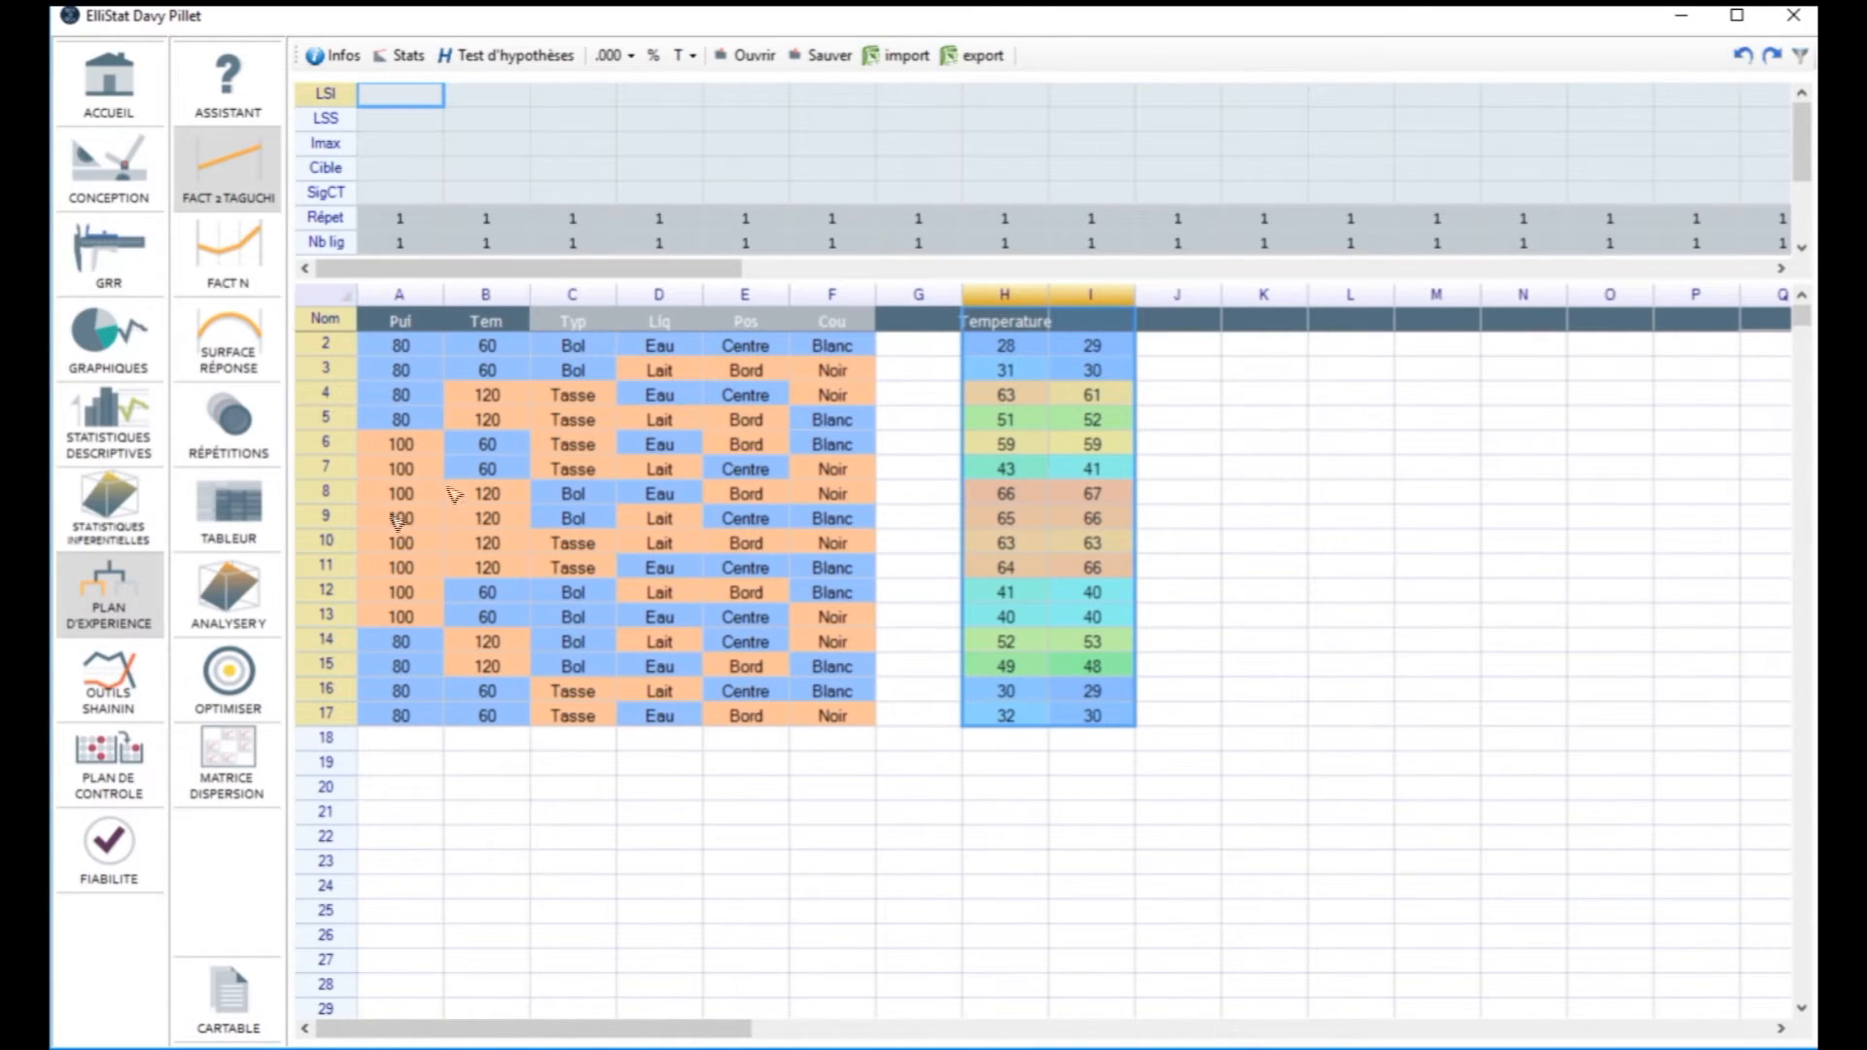
Step: Run the Y analysis with Temperature as the response and 2 repetitions
left_click(248, 598)
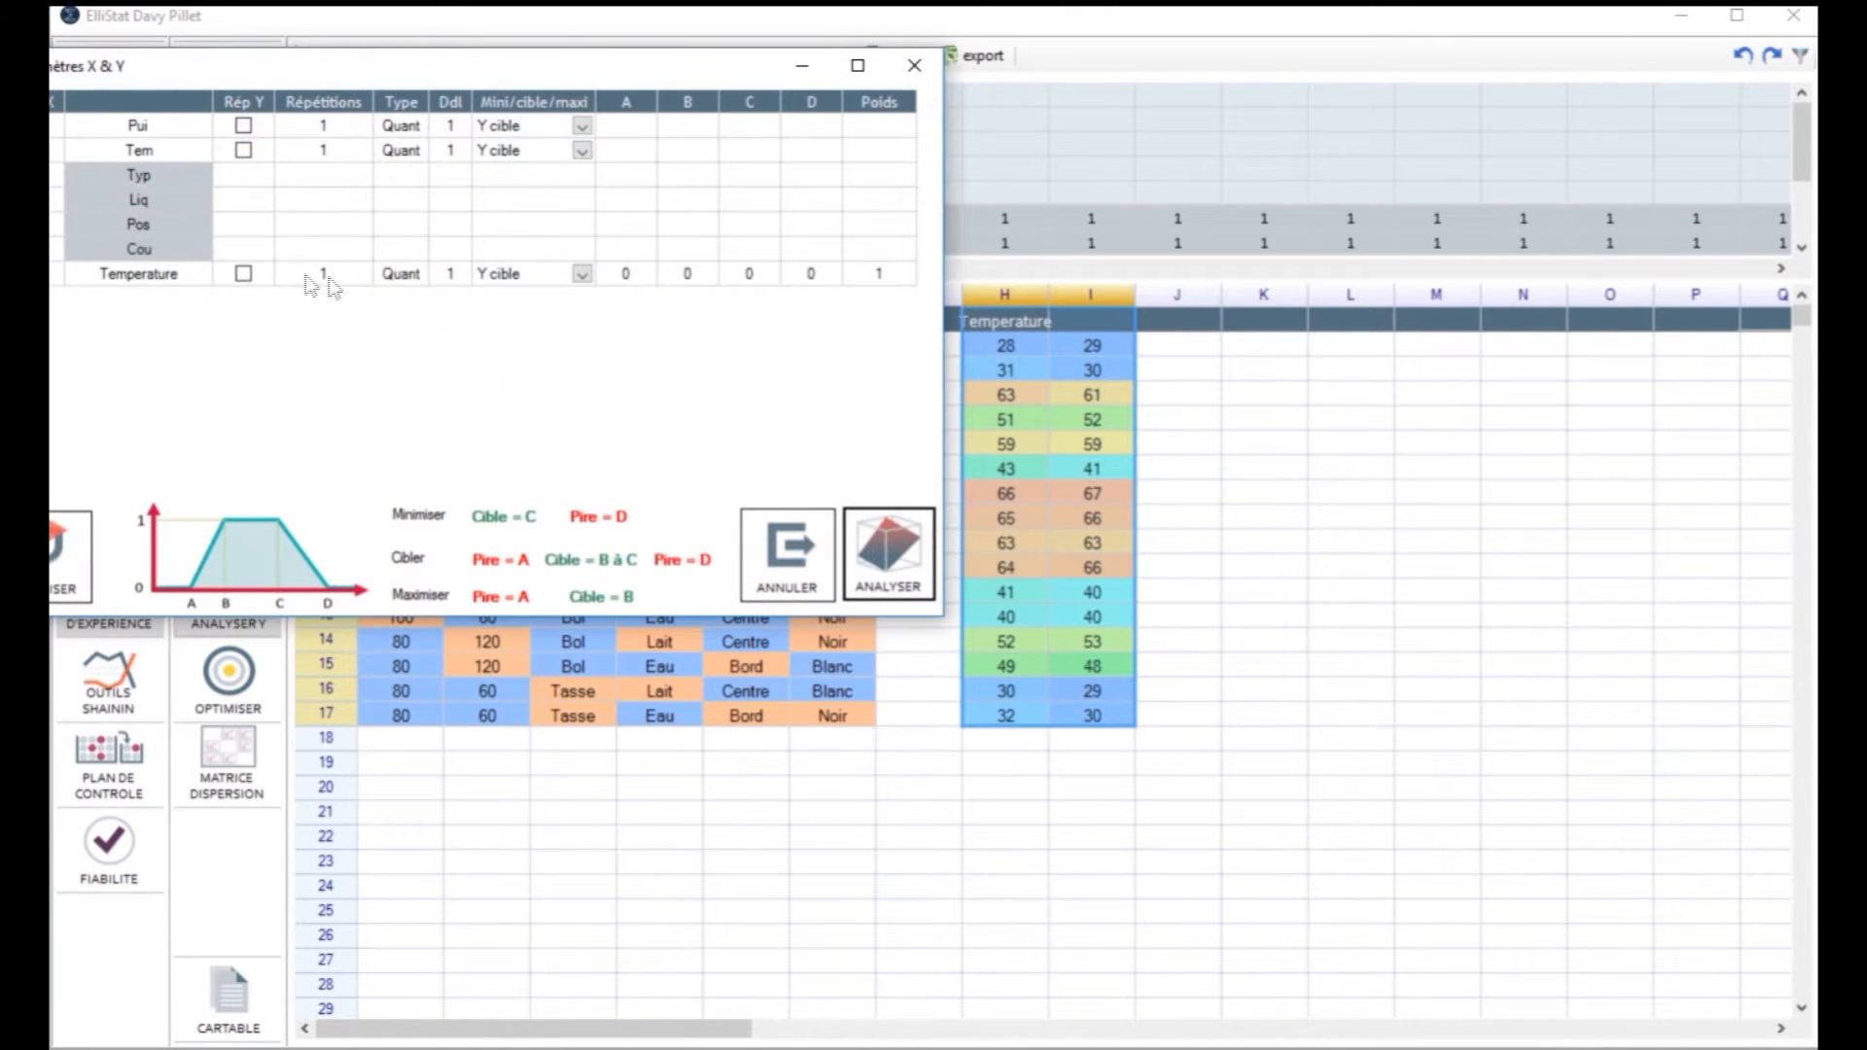
left_click_drag(312, 70, 739, 191)
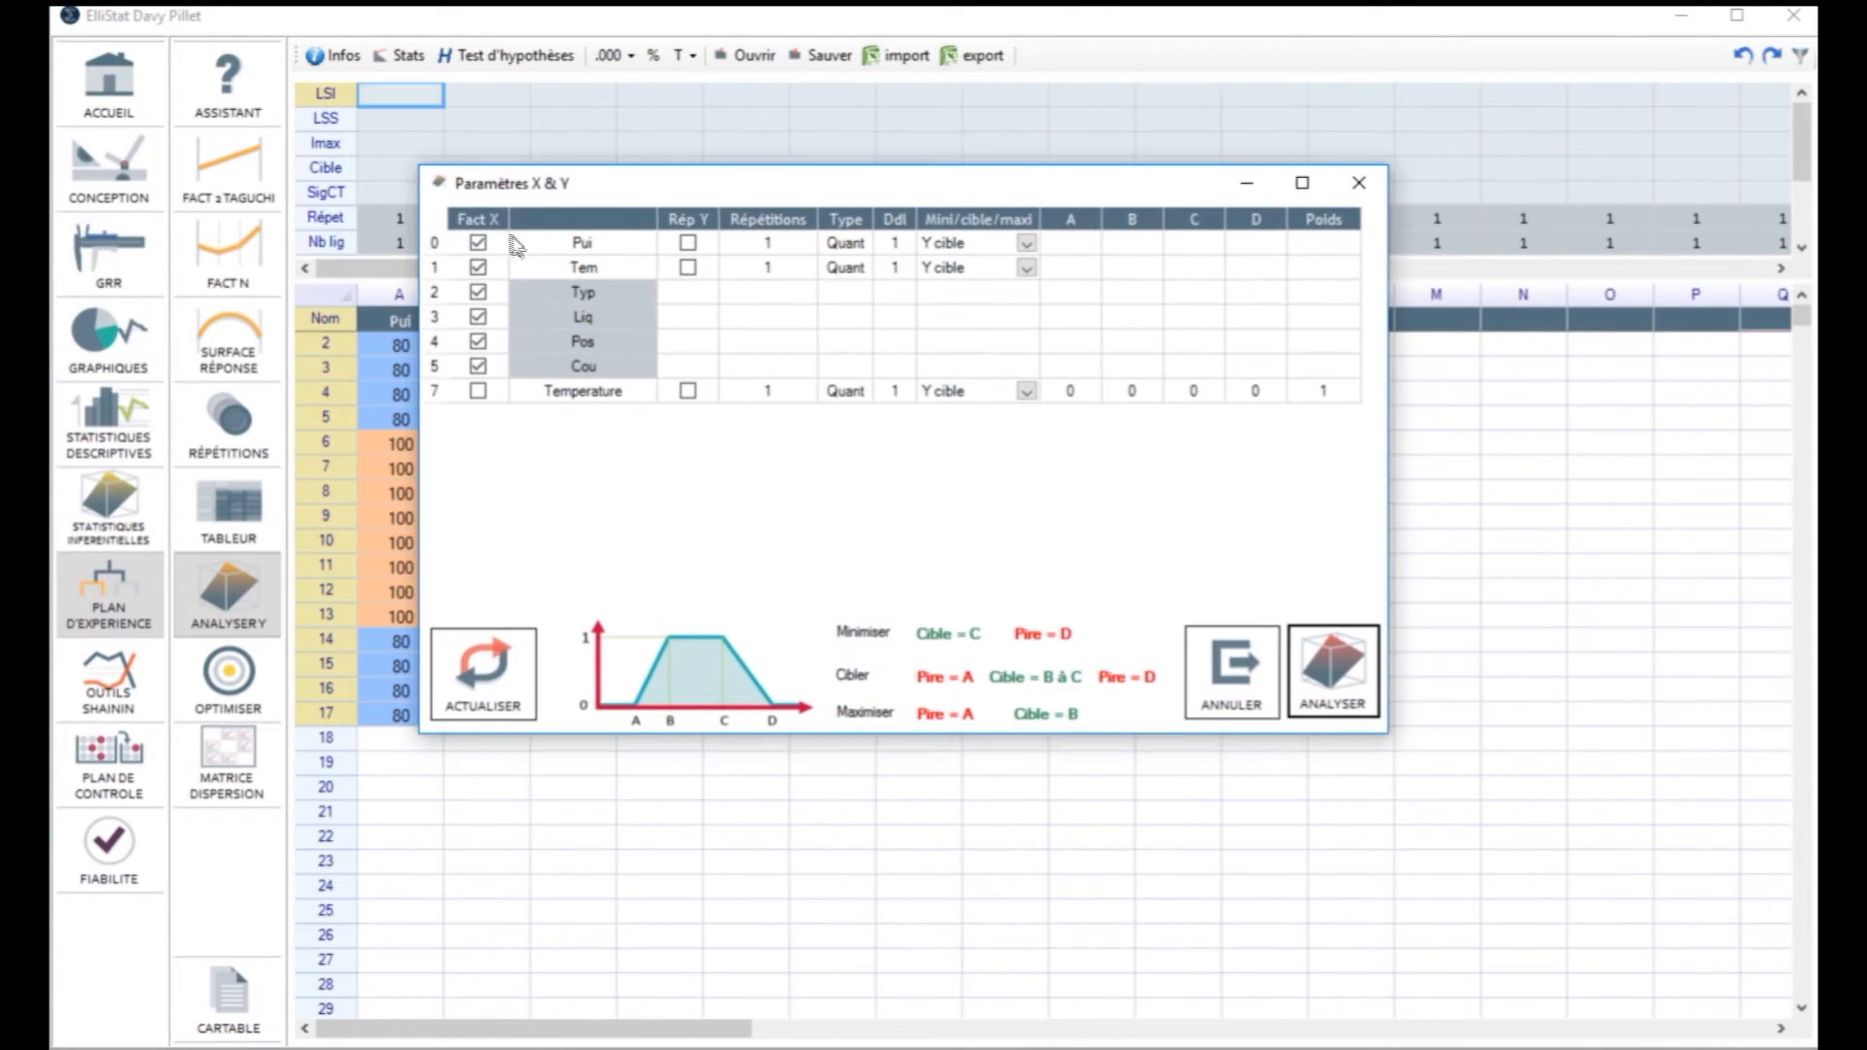
left_click(689, 393)
left_click(775, 399)
type("2")
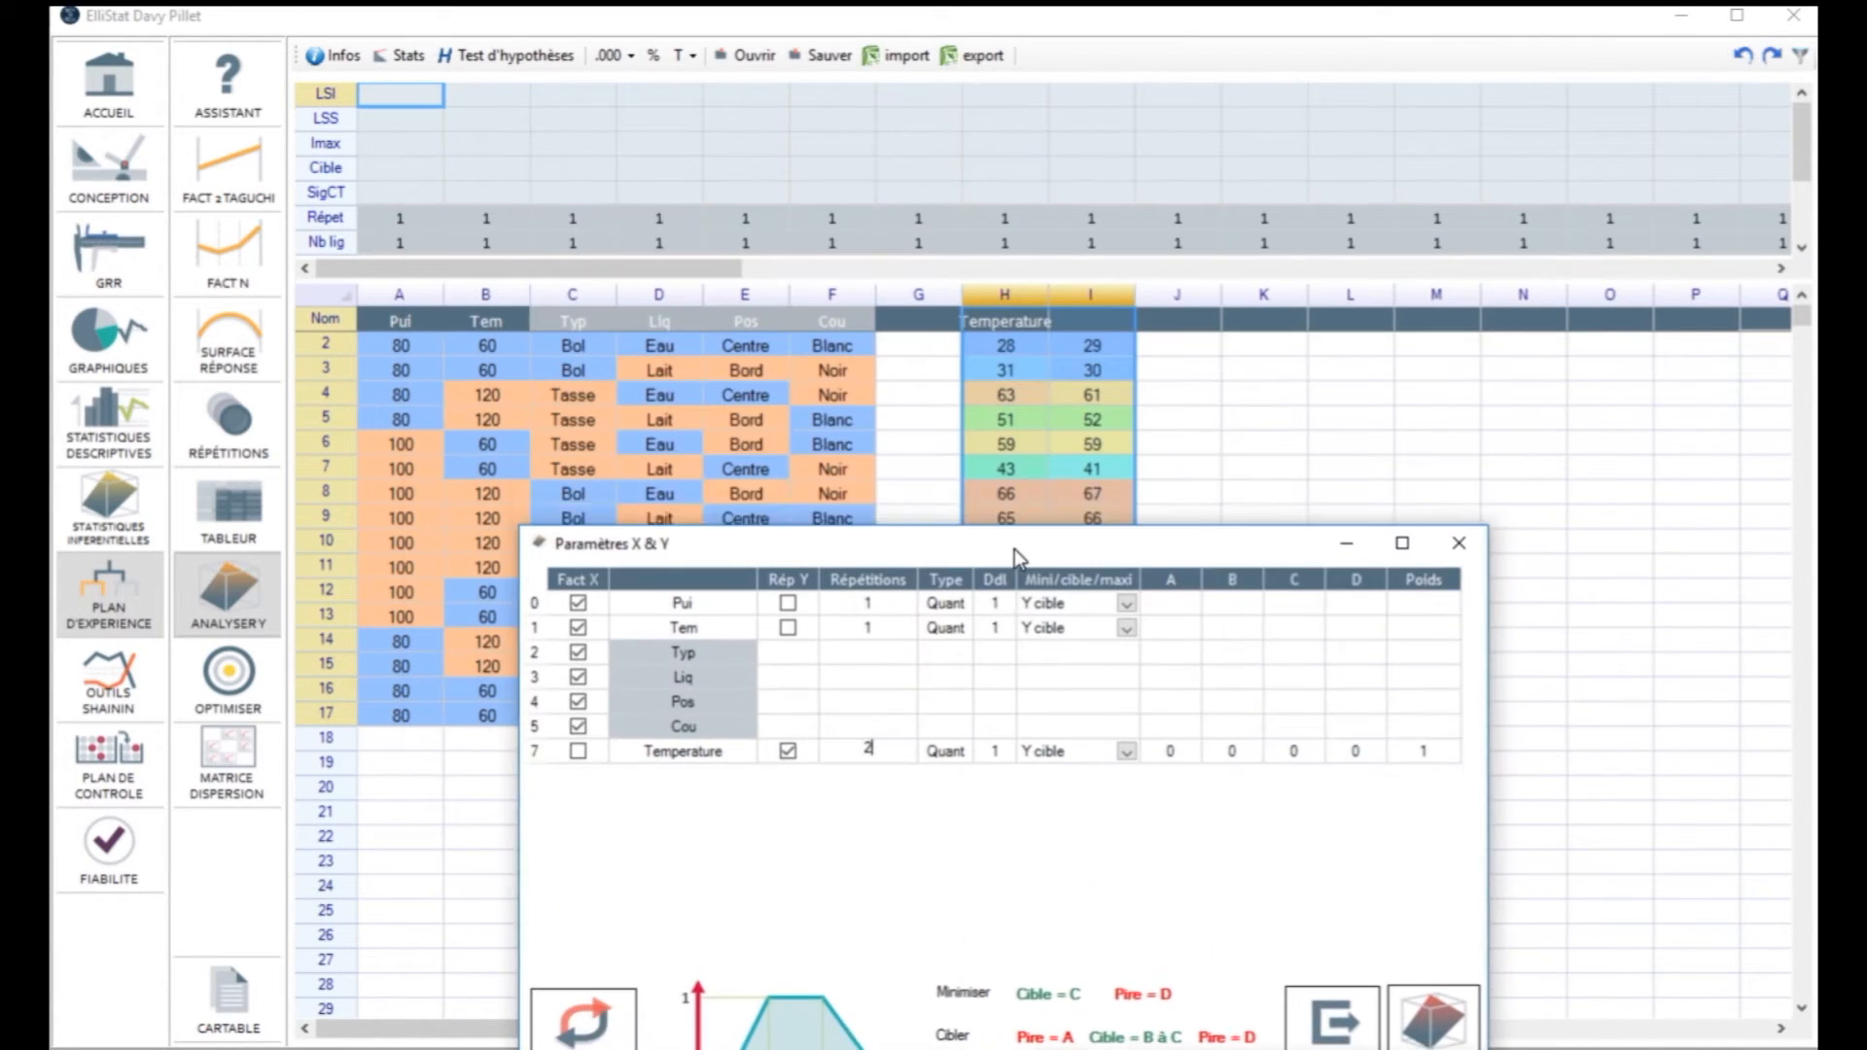
key("Return")
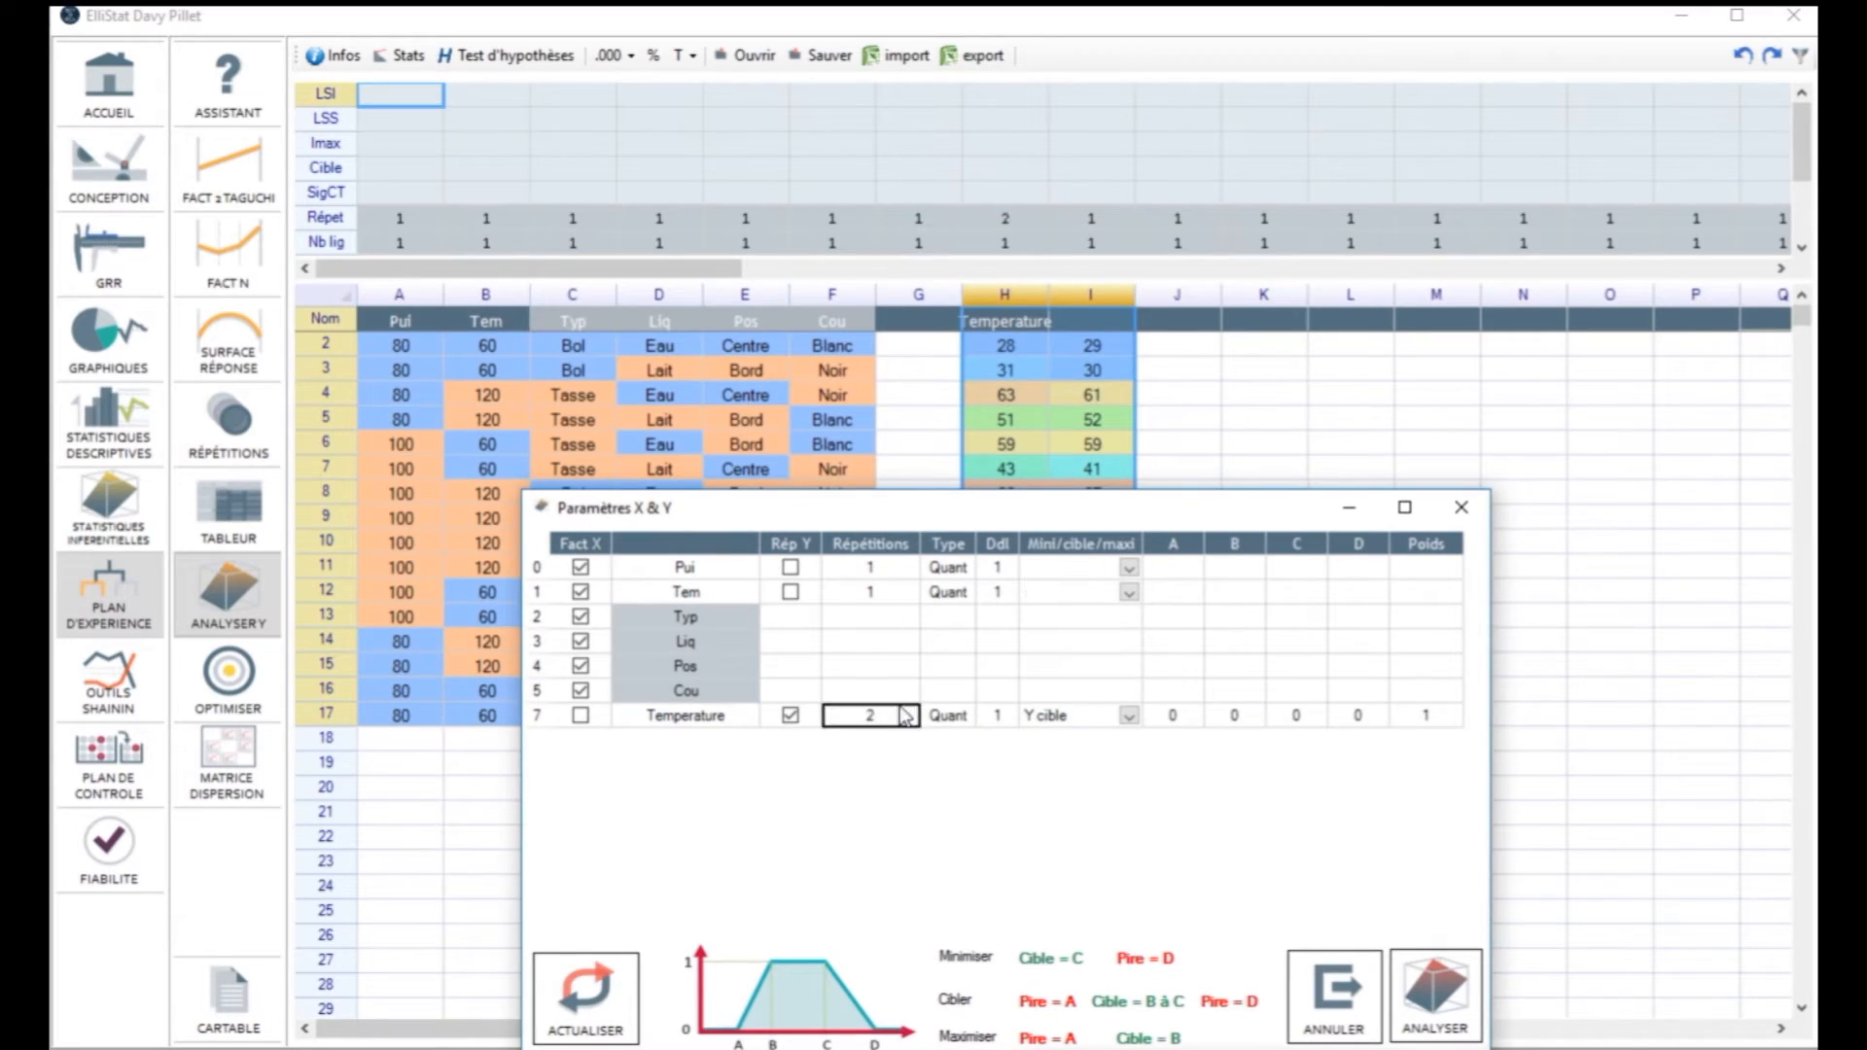
left_click(1438, 994)
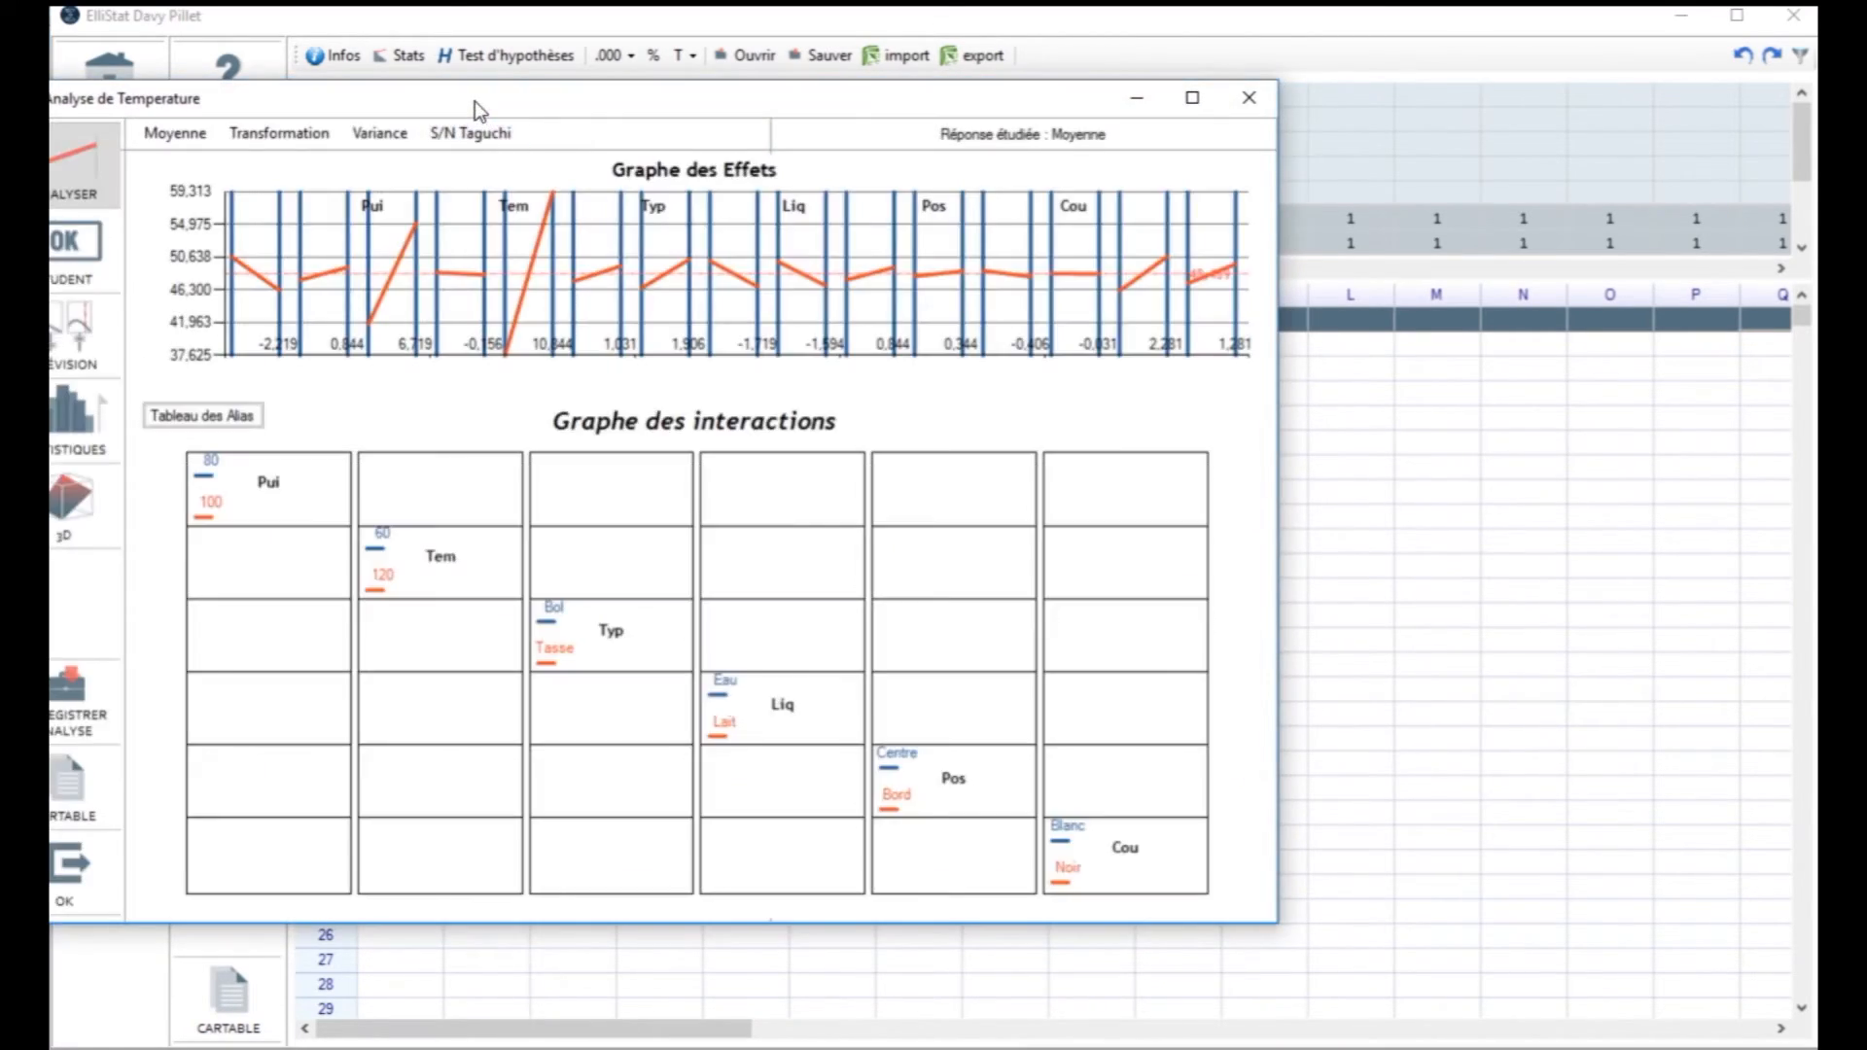
Step: Examine the effects graph of the Temperature analysis and open its Student significance table
left_click_drag(475, 101, 788, 139)
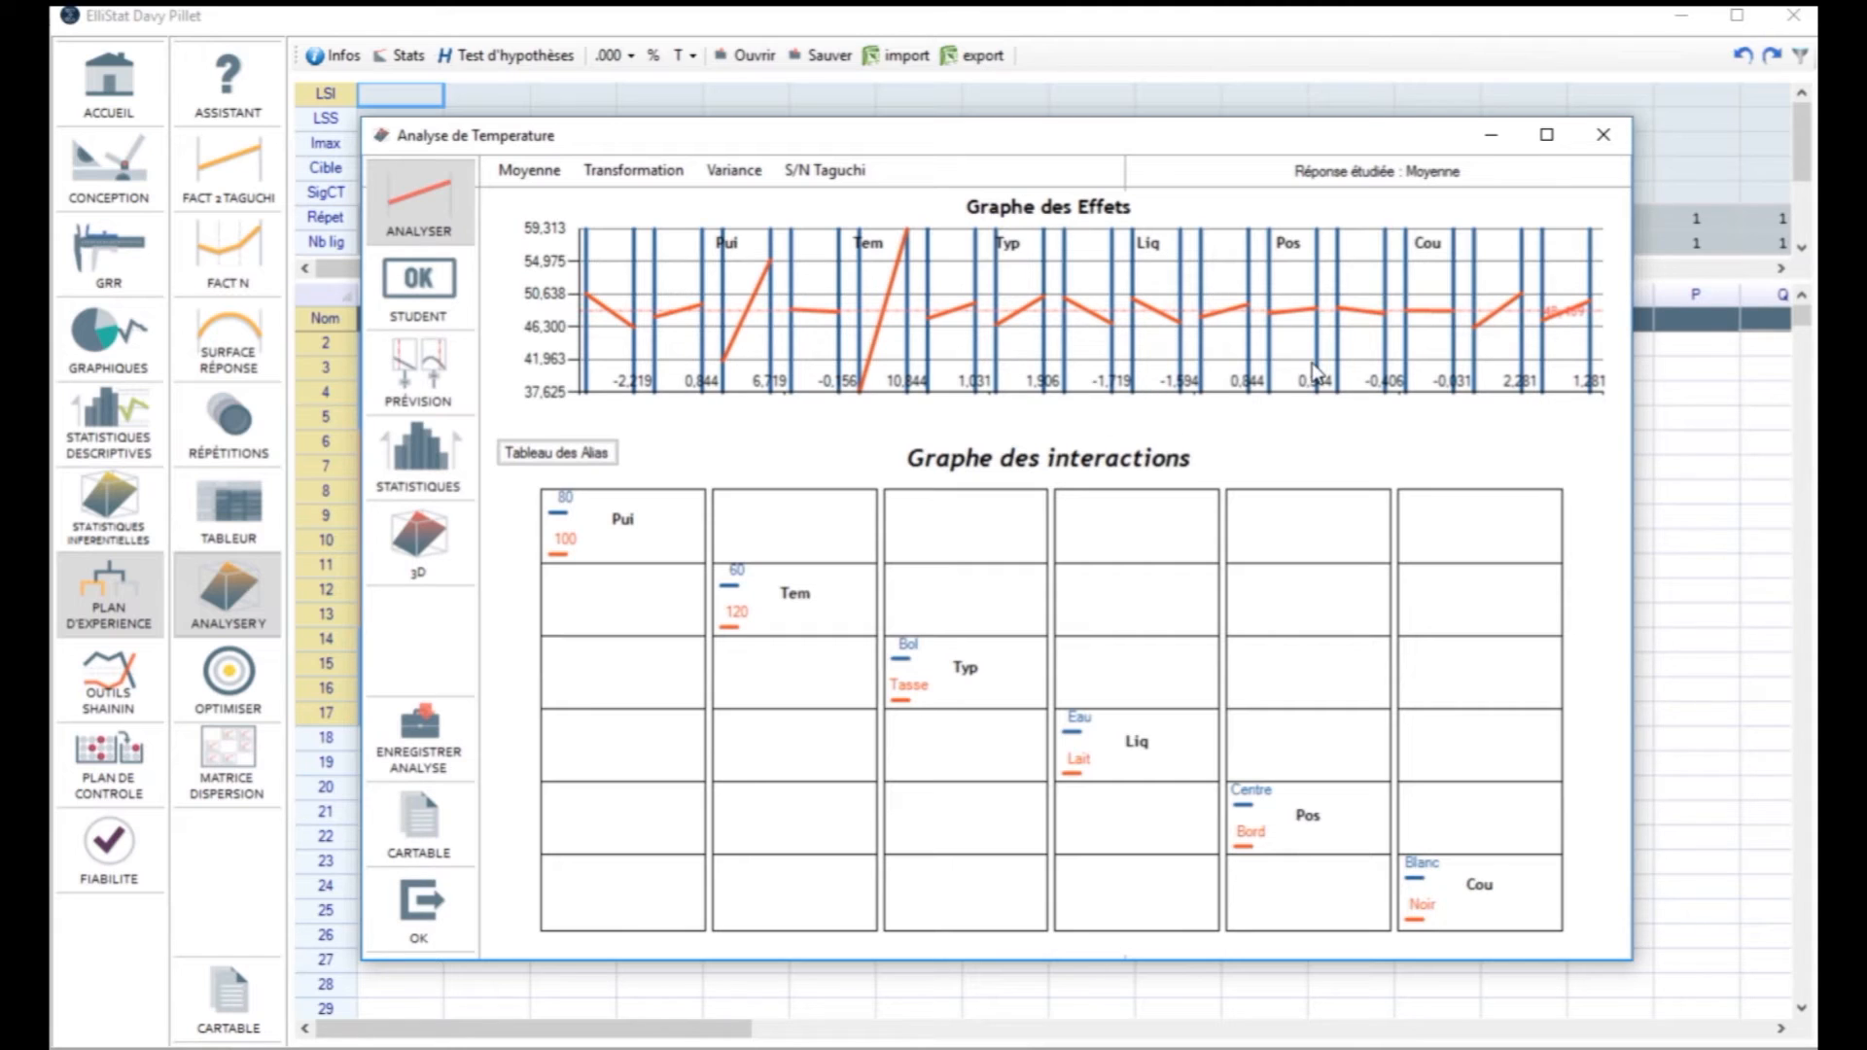
left_click(446, 292)
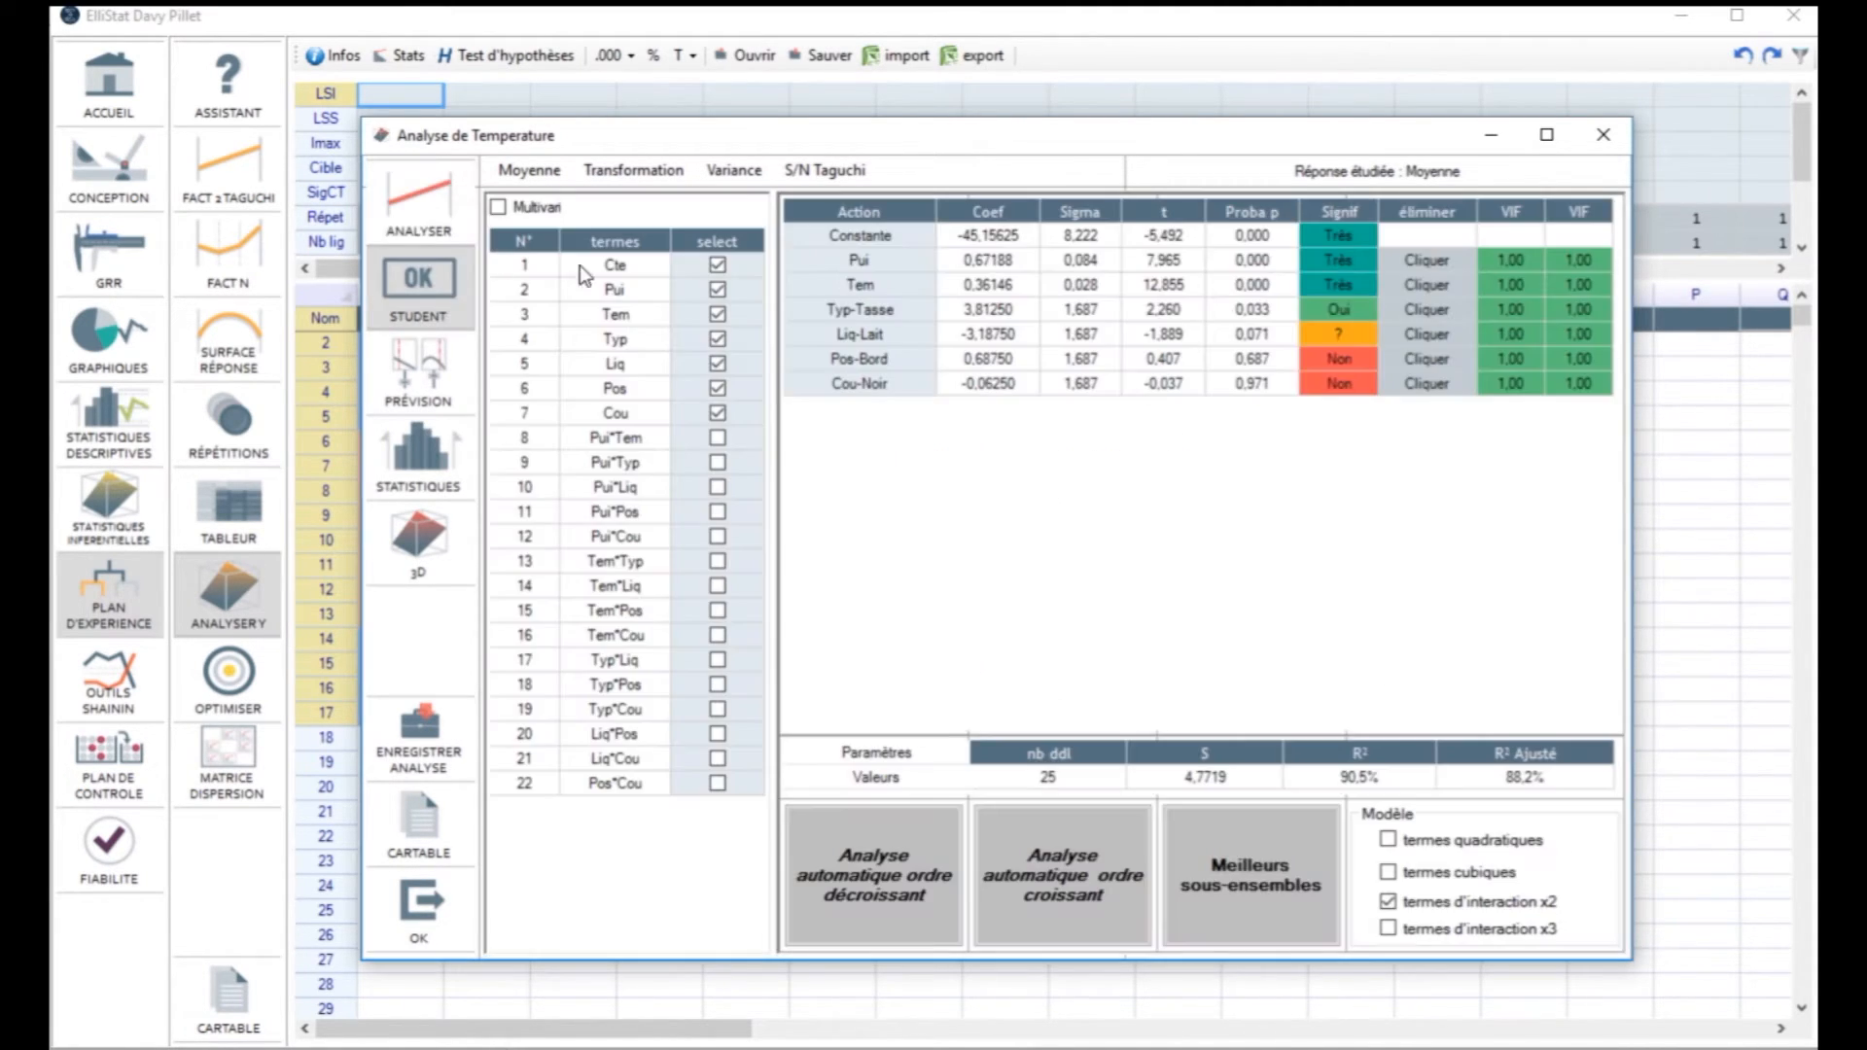
Step: Try eliminating Cou and Pos from the model and adding the interactions Pui*Tem and Pui*Typ
left_click(1416, 382)
left_click(1424, 362)
left_click(718, 437)
left_click(718, 462)
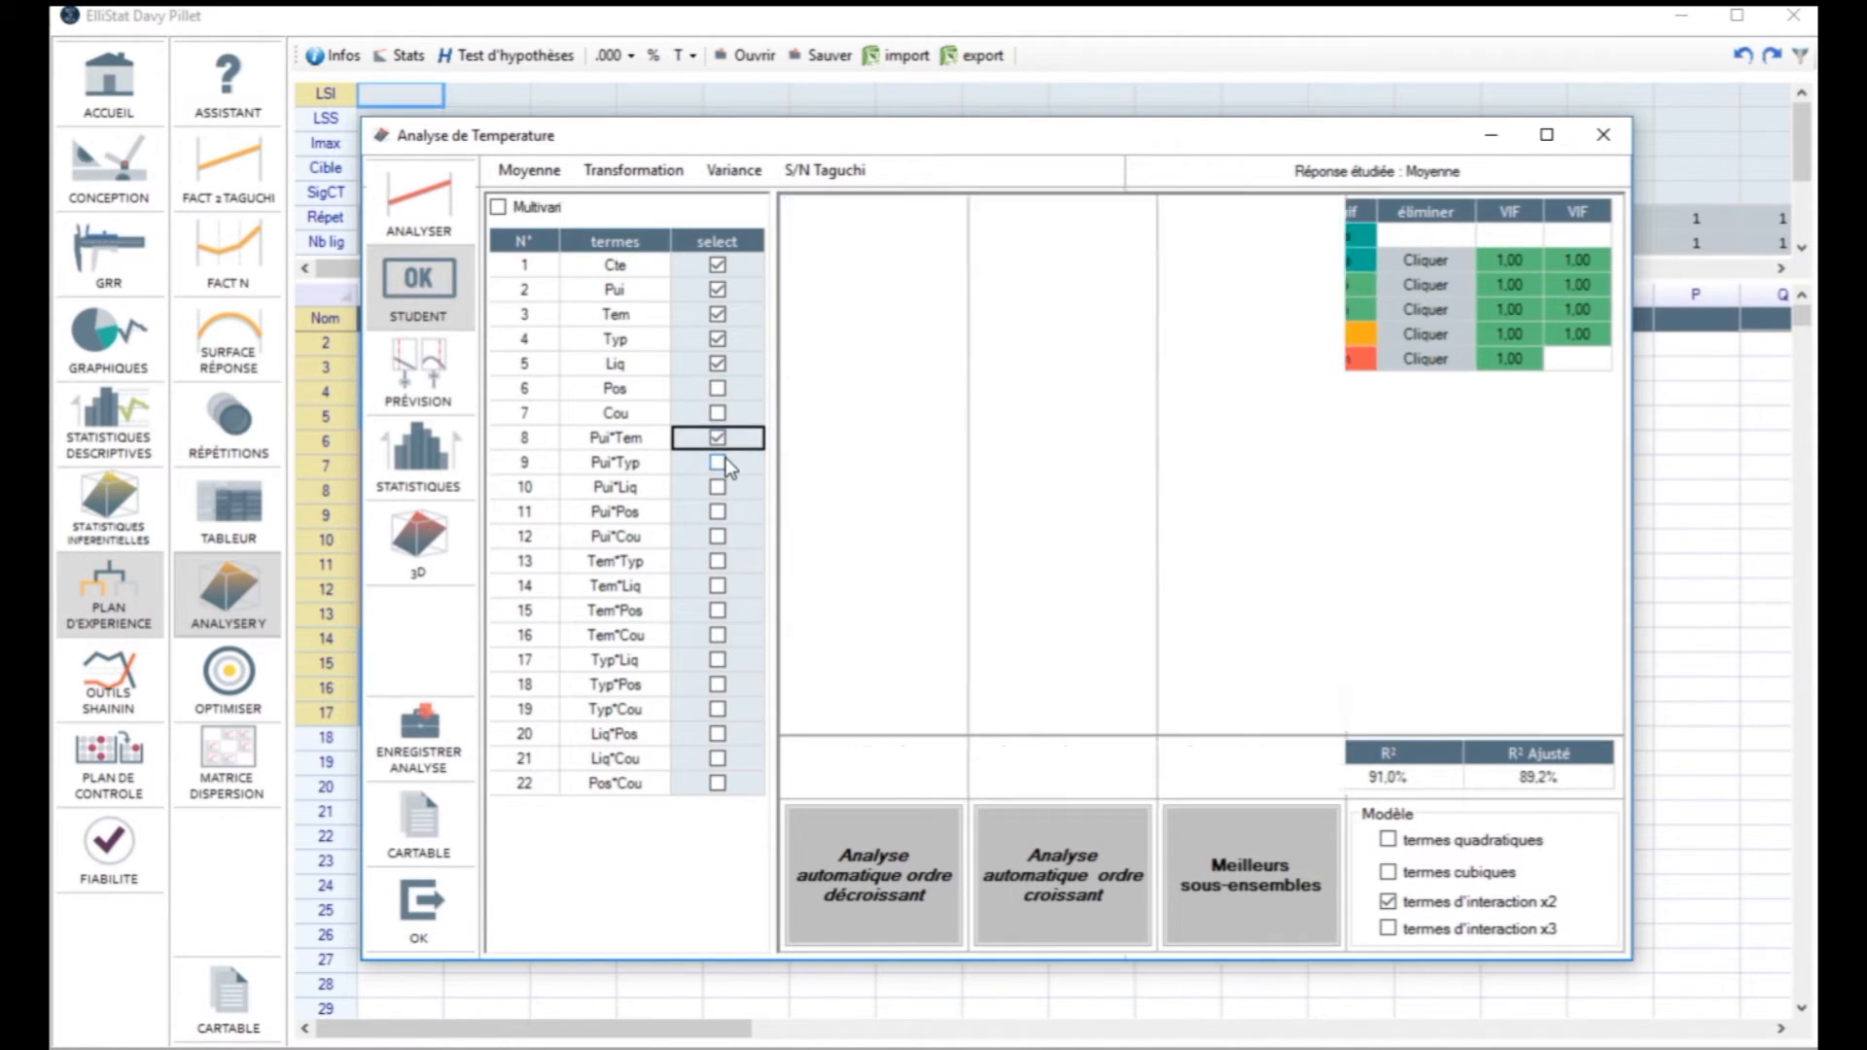
Step: Select the significant model terms with the automatic analysis in descending order
left_click(920, 881)
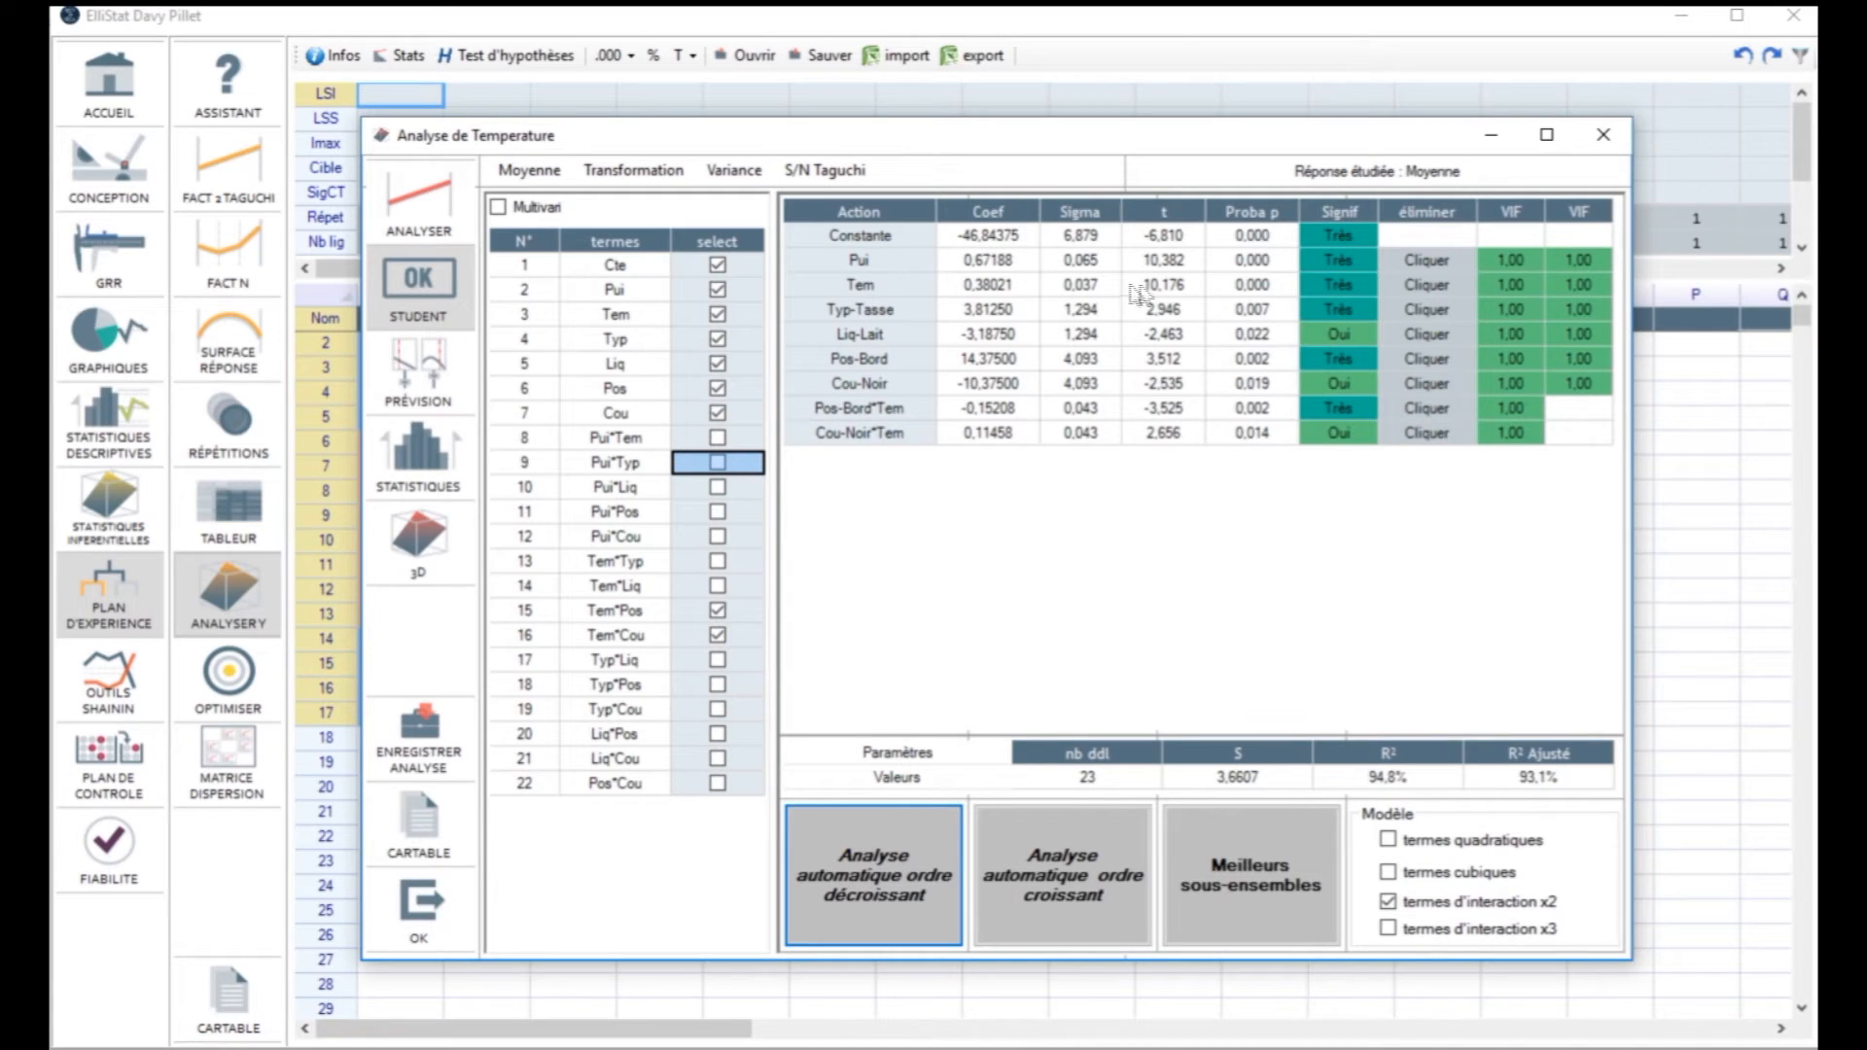
Step: Examine the model's observed-versus-predicted plot, Pareto of variance contributions and residual histogram
left_click(398, 459)
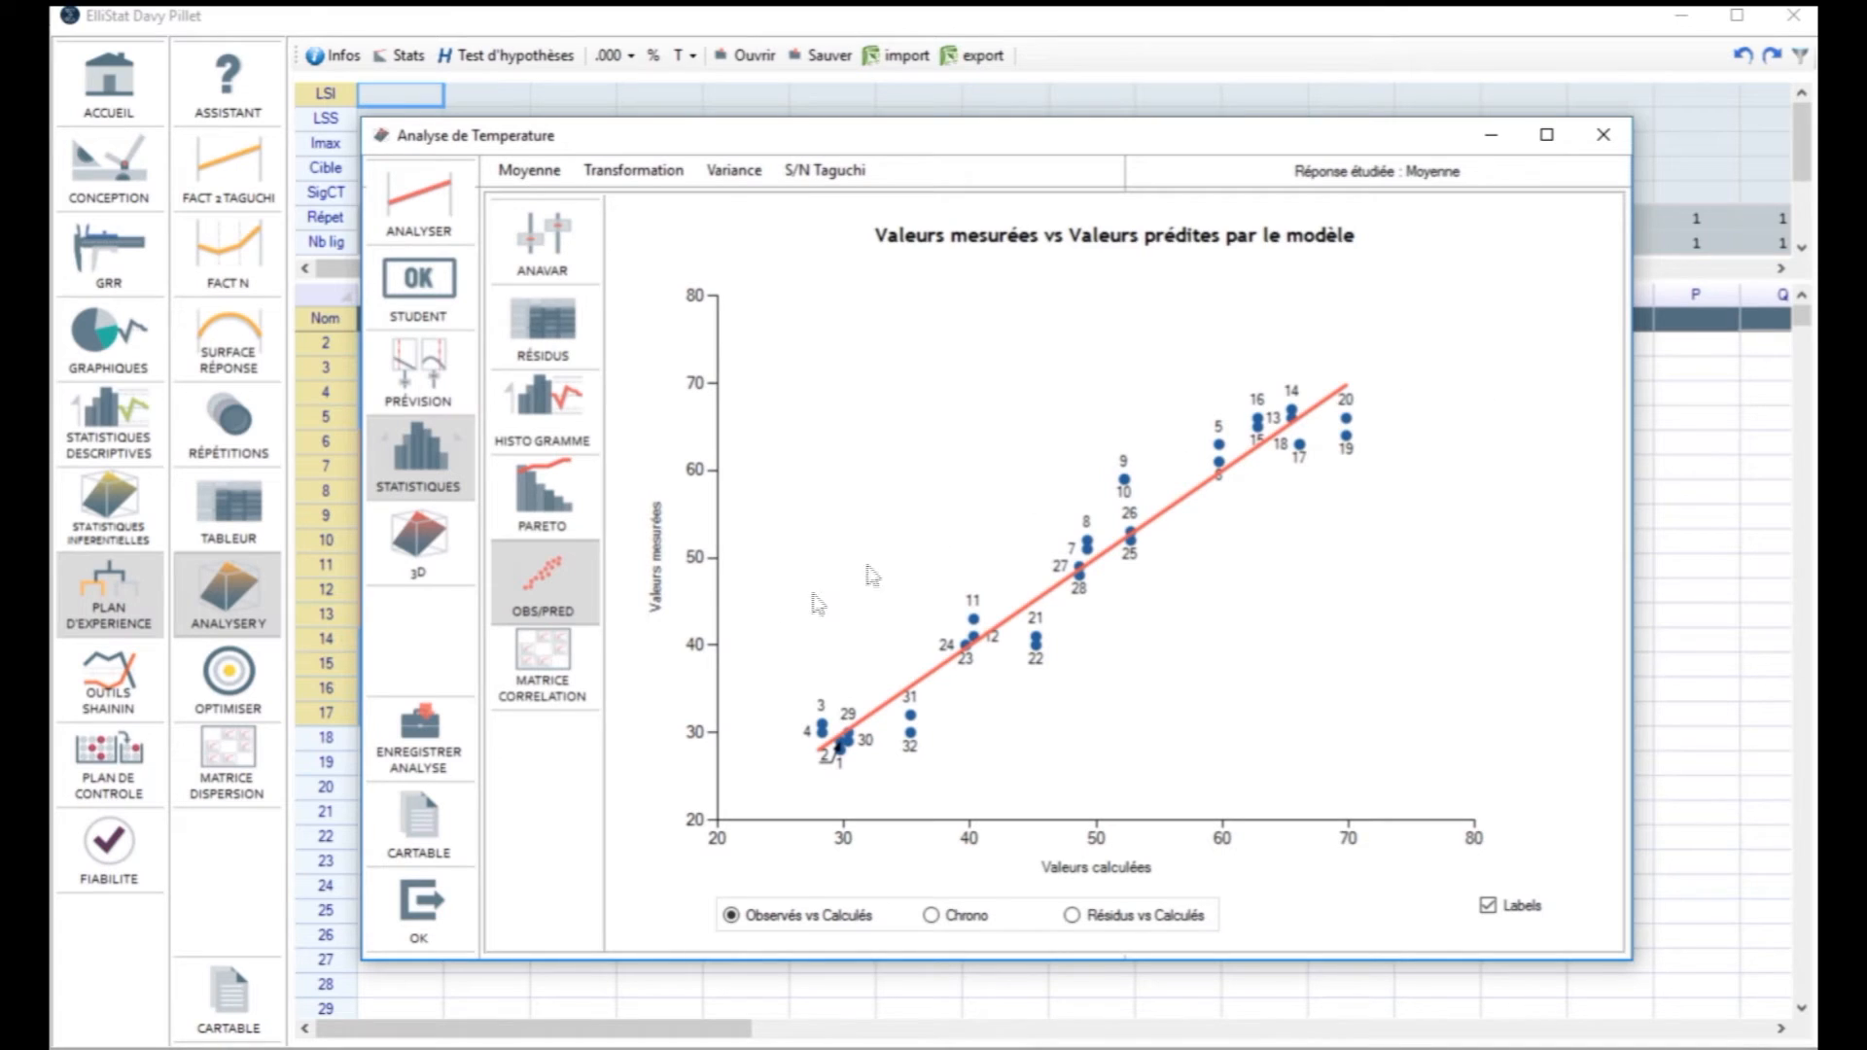
left_click(570, 500)
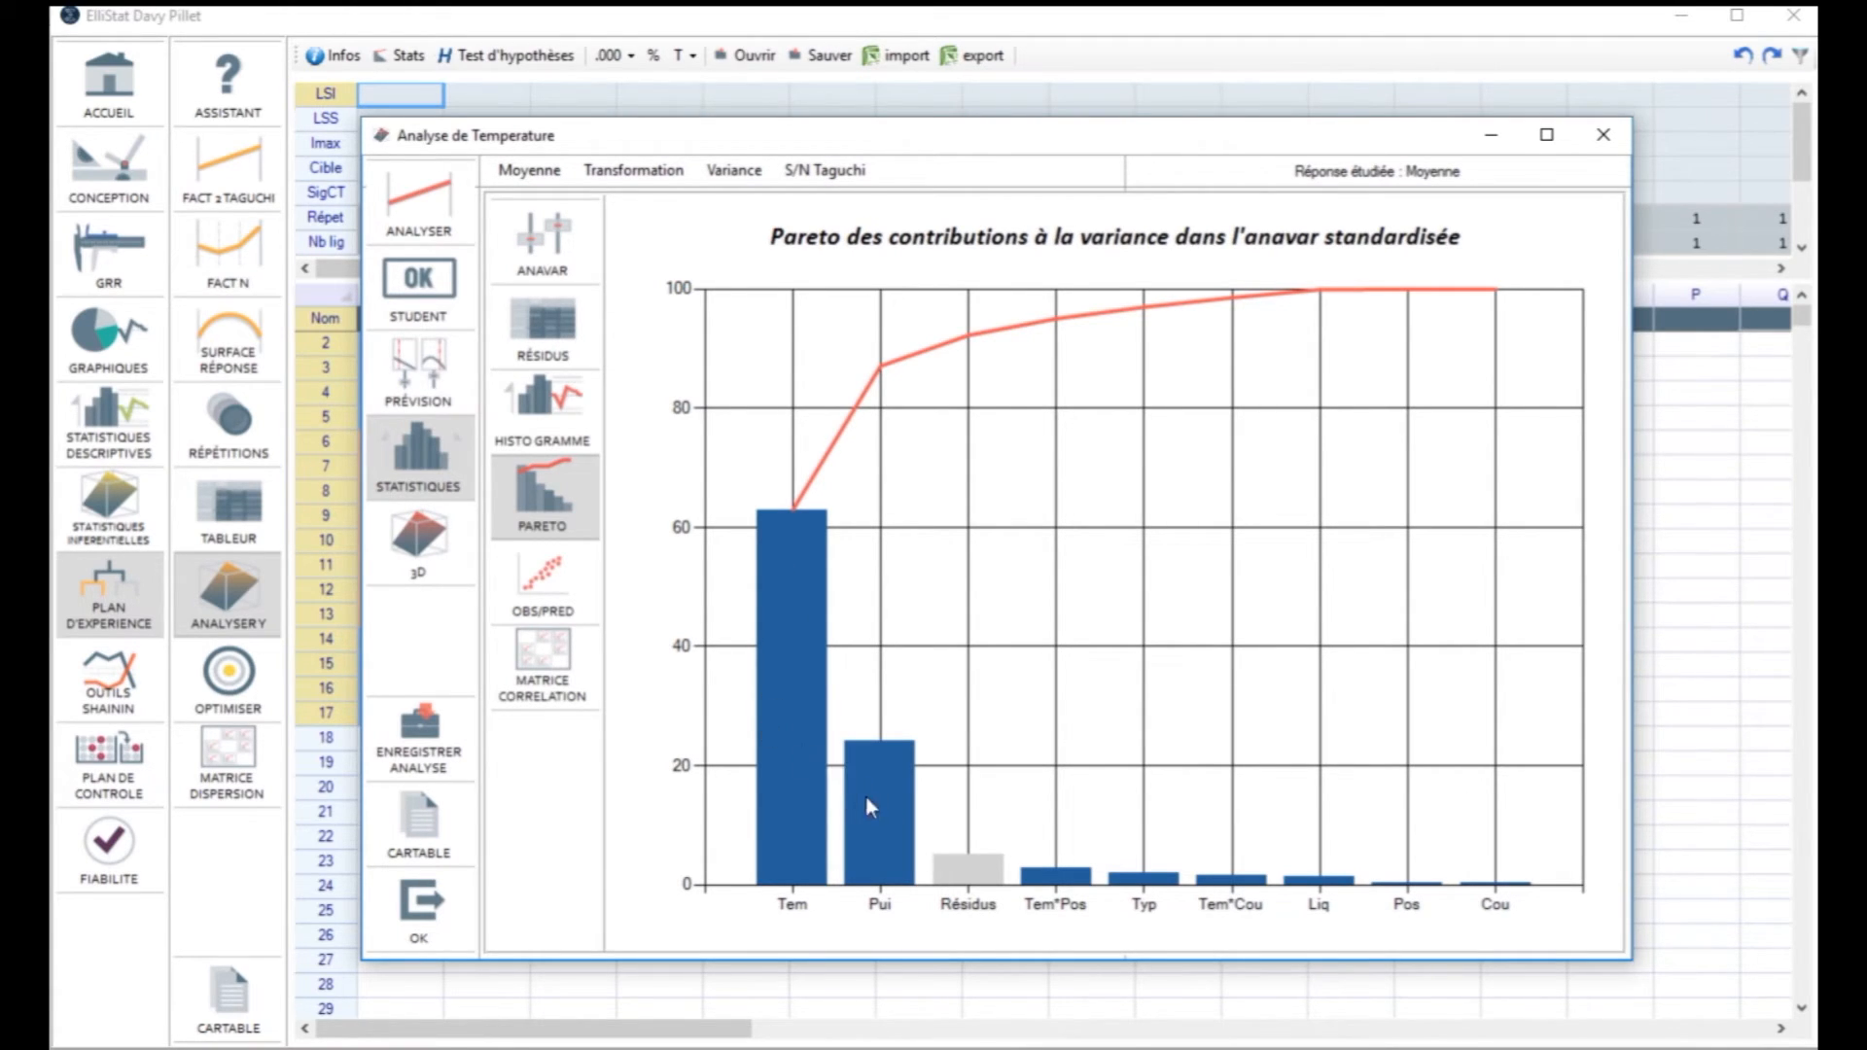
left_click(574, 402)
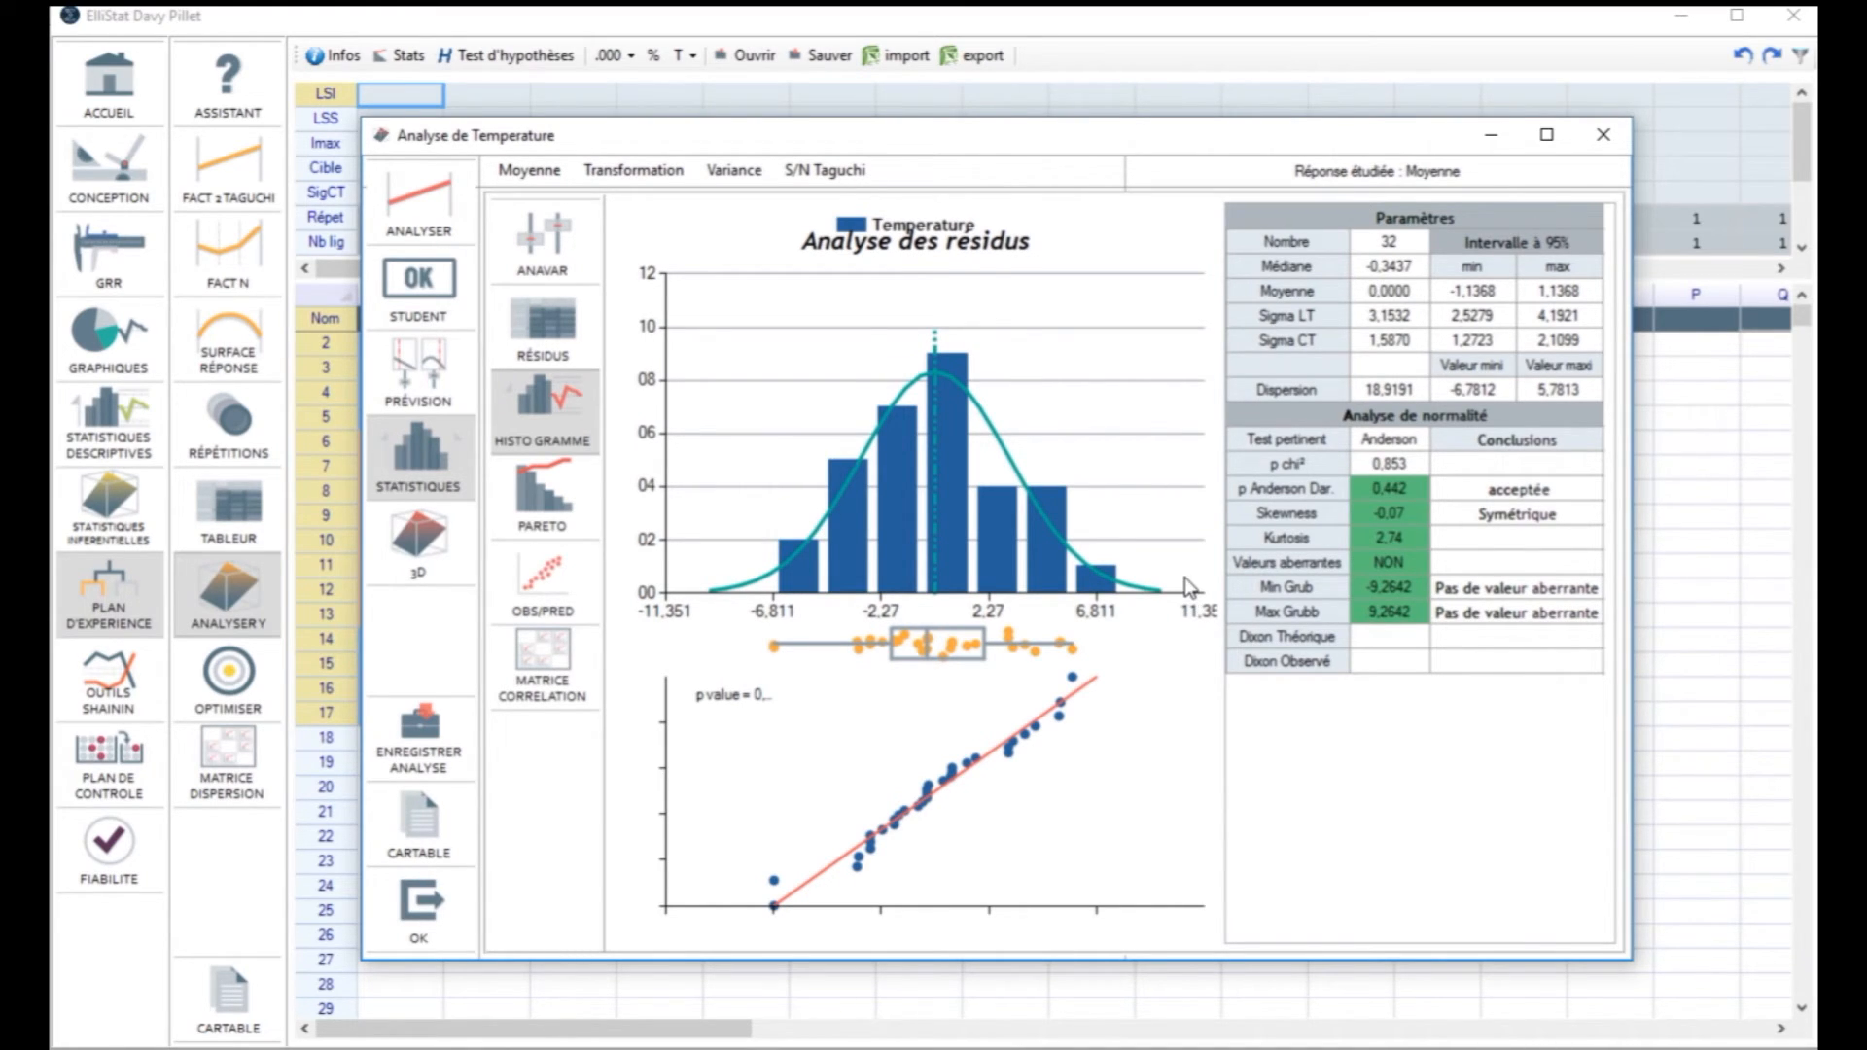
Step: In the prediction view, enter 51 as the measured response, taken from the first validation trial in the Excel workbook
left_click(424, 348)
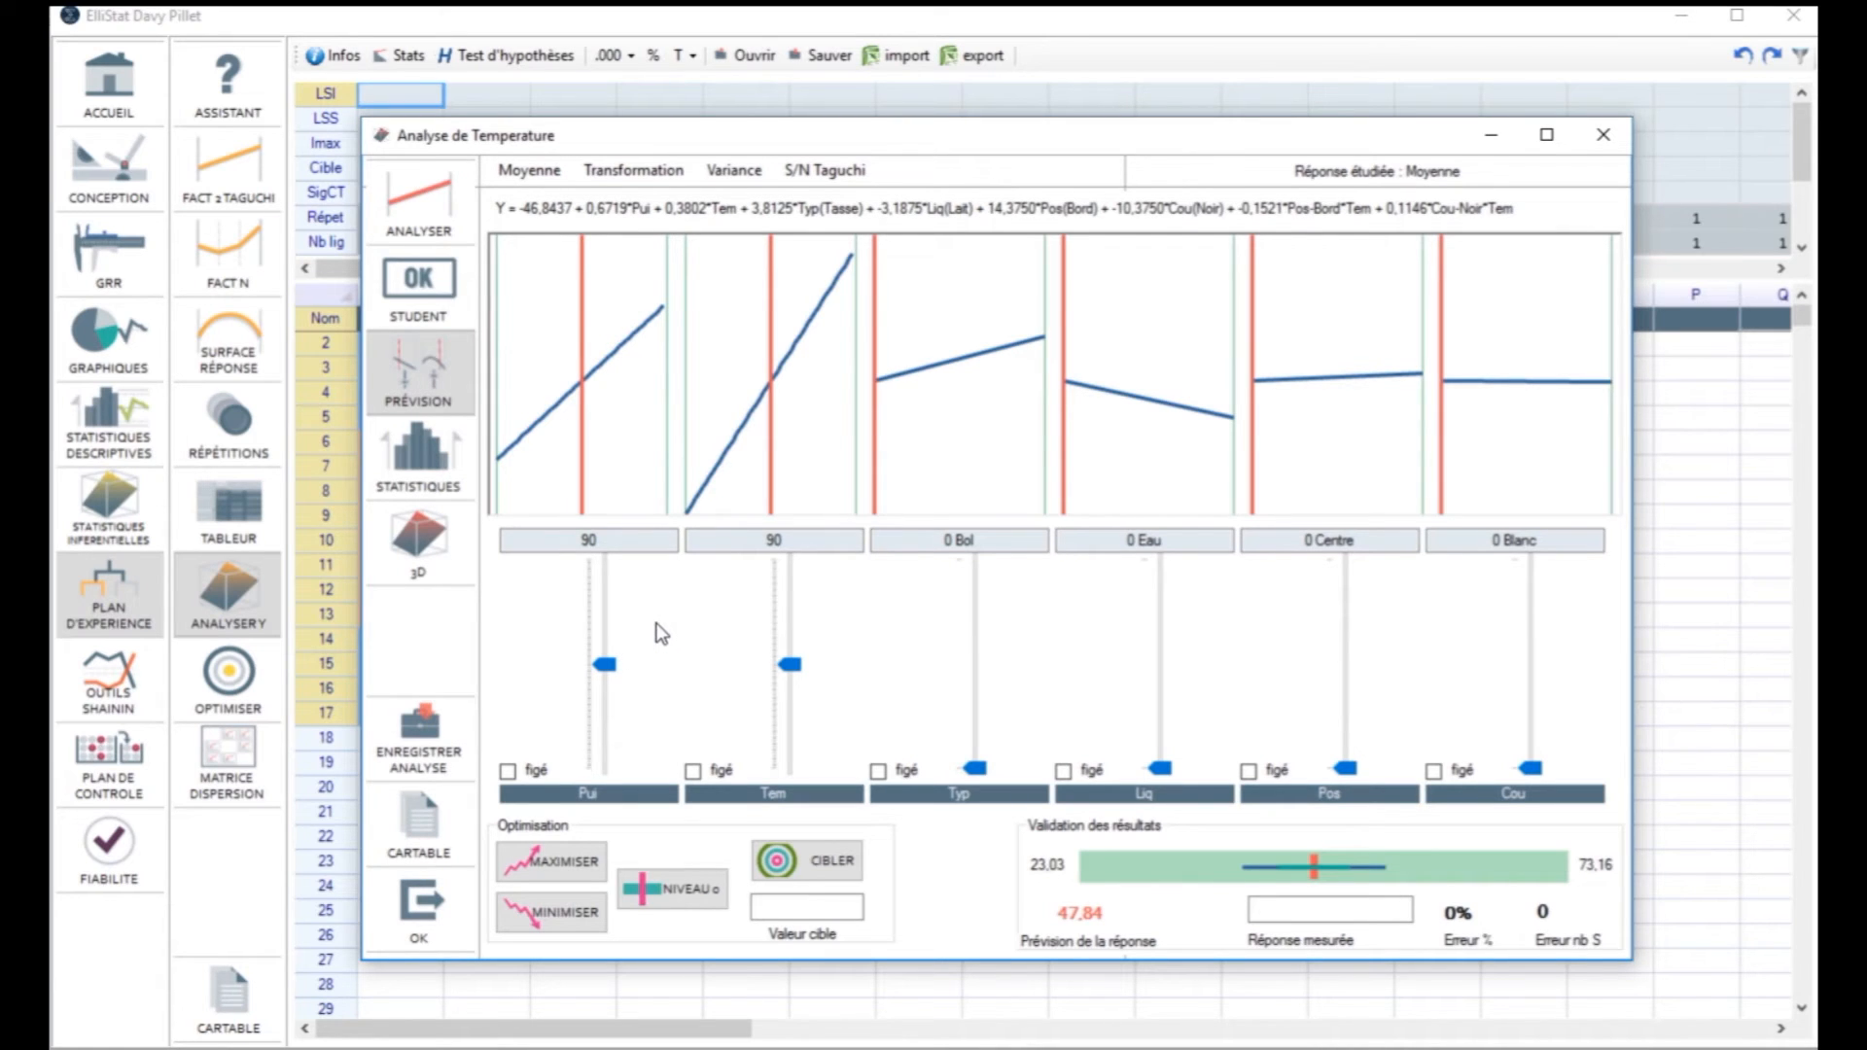
left_click_drag(596, 143, 589, 133)
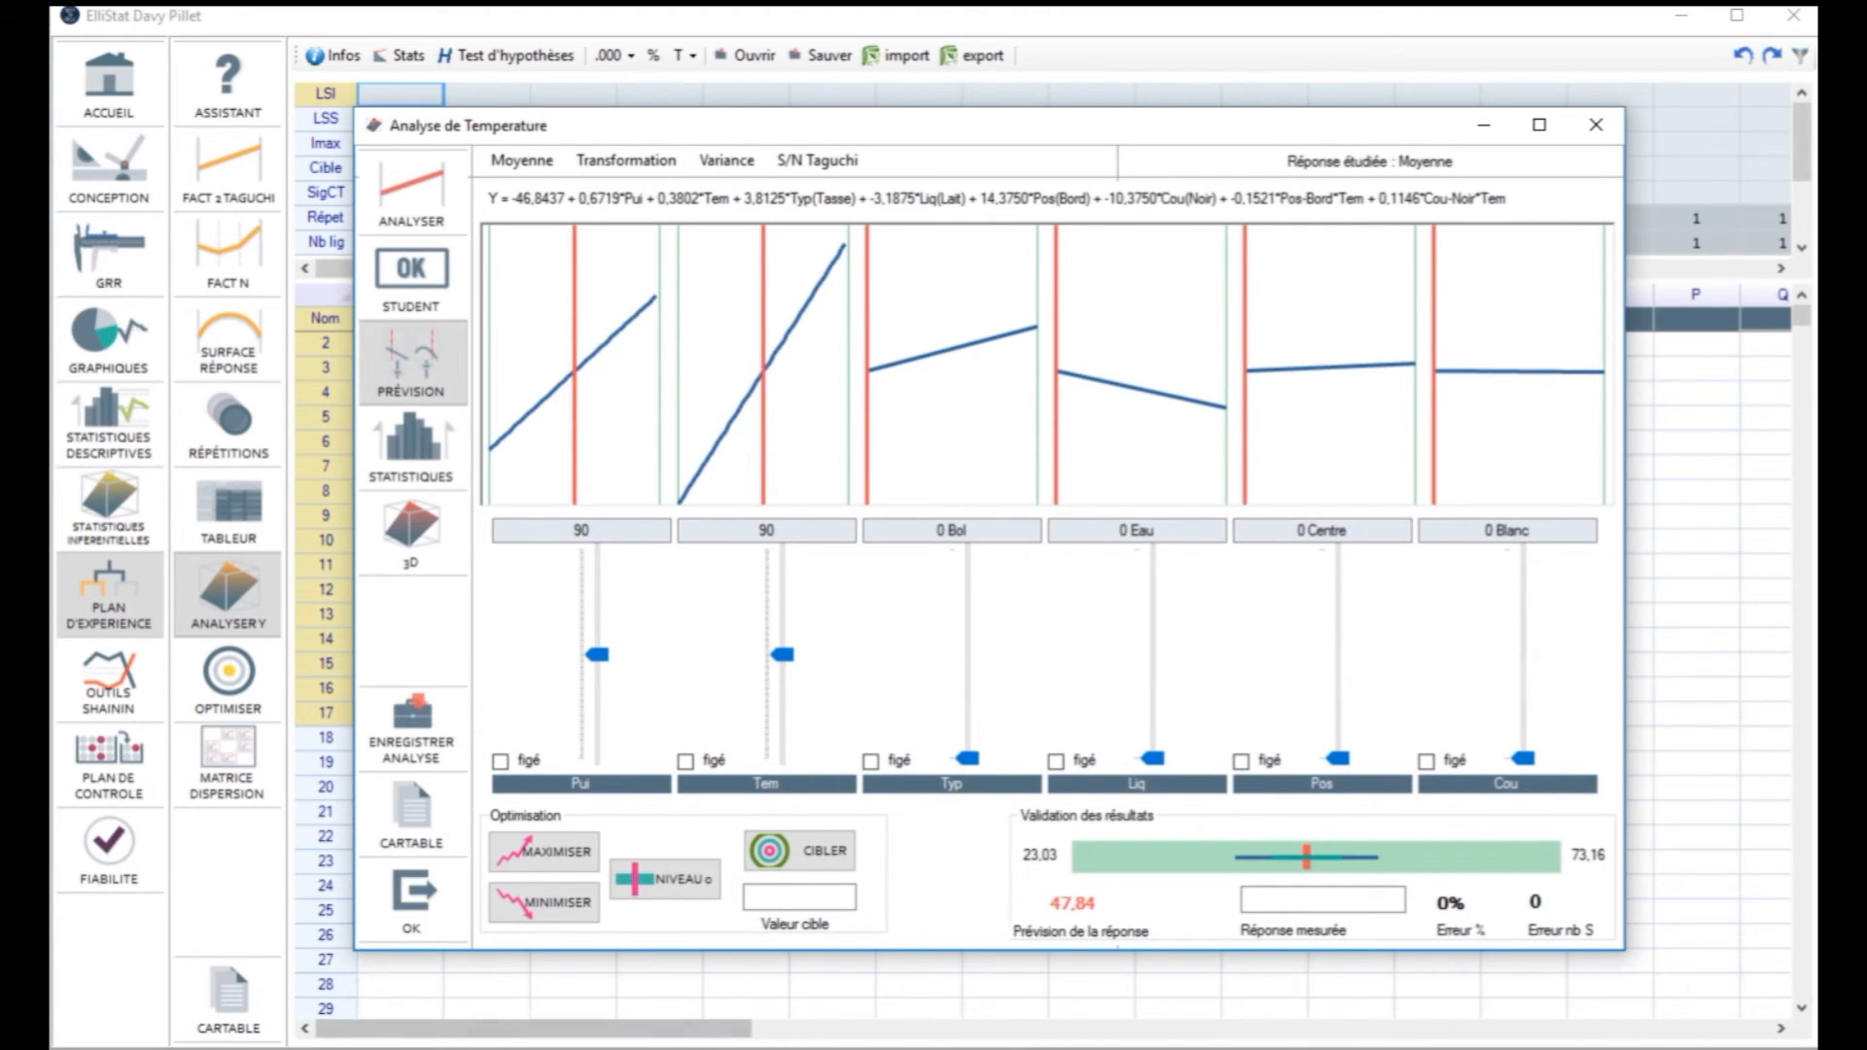
left_click(671, 1049)
left_click(909, 760)
scroll(908, 760, "down", 2)
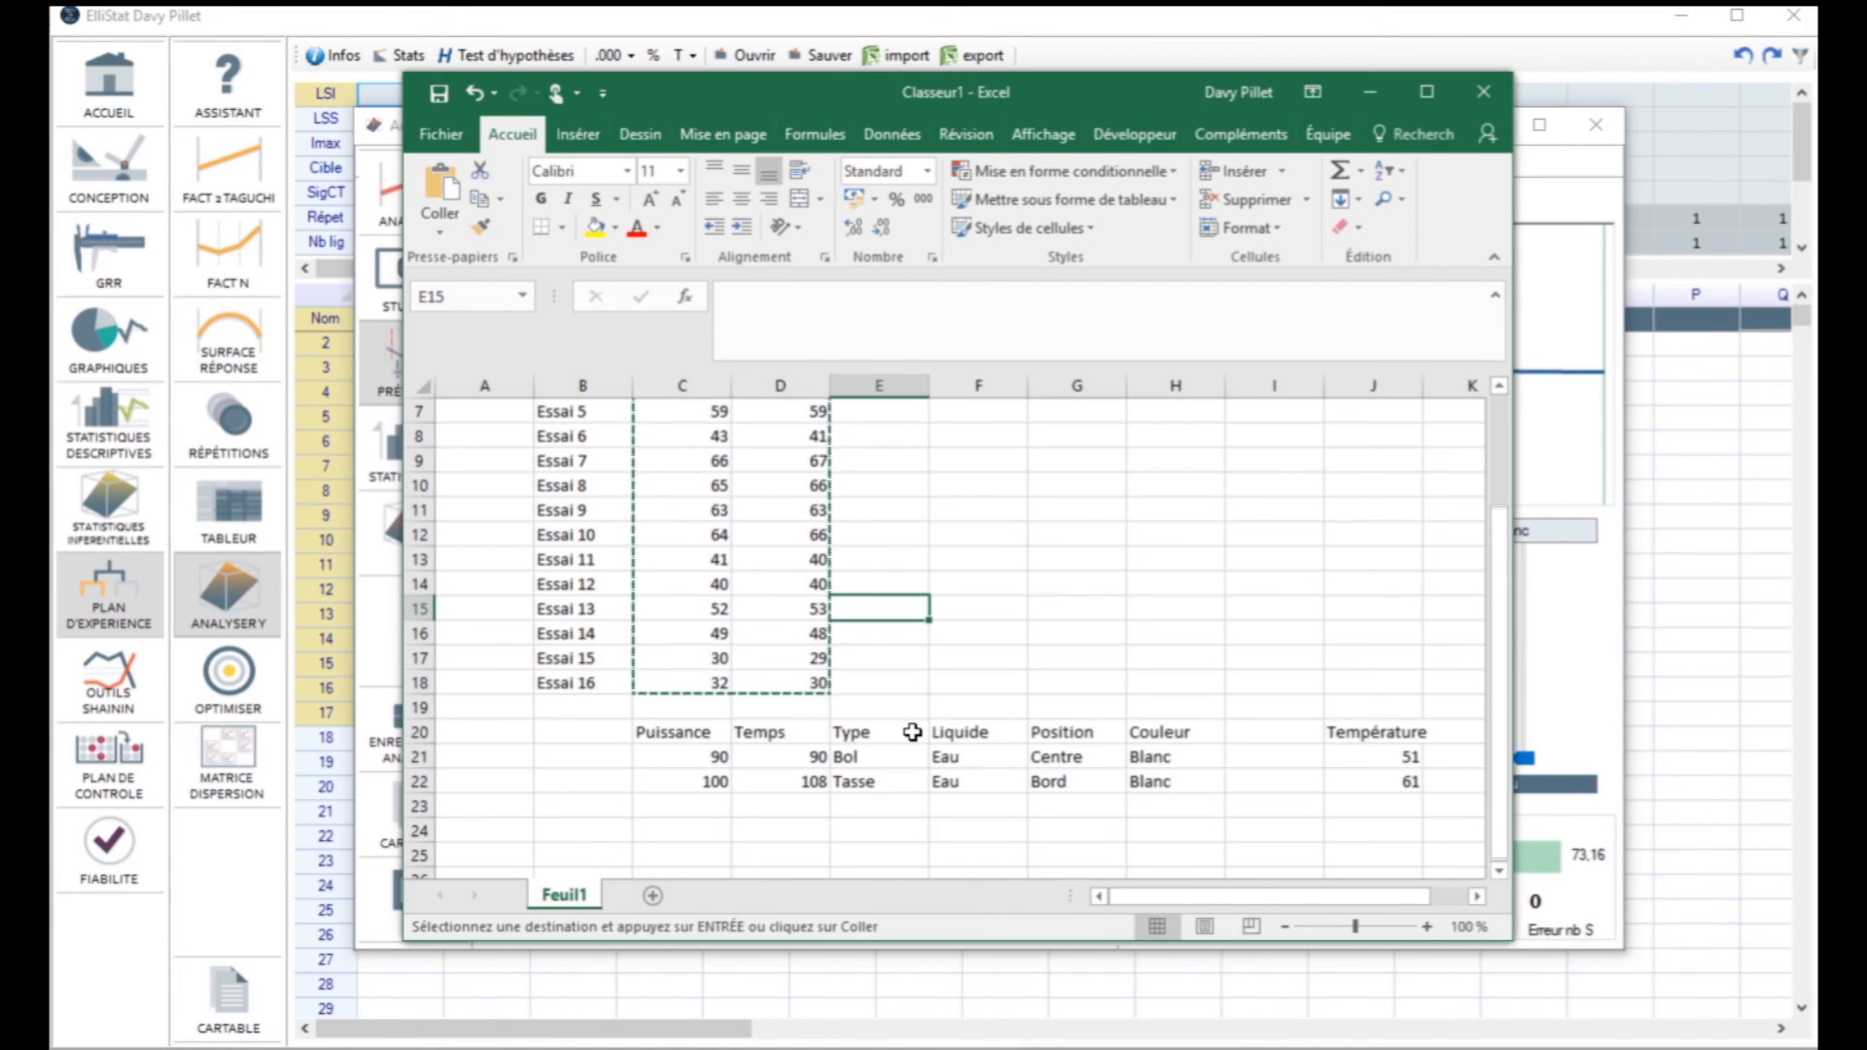
left_click_drag(696, 758, 1133, 758)
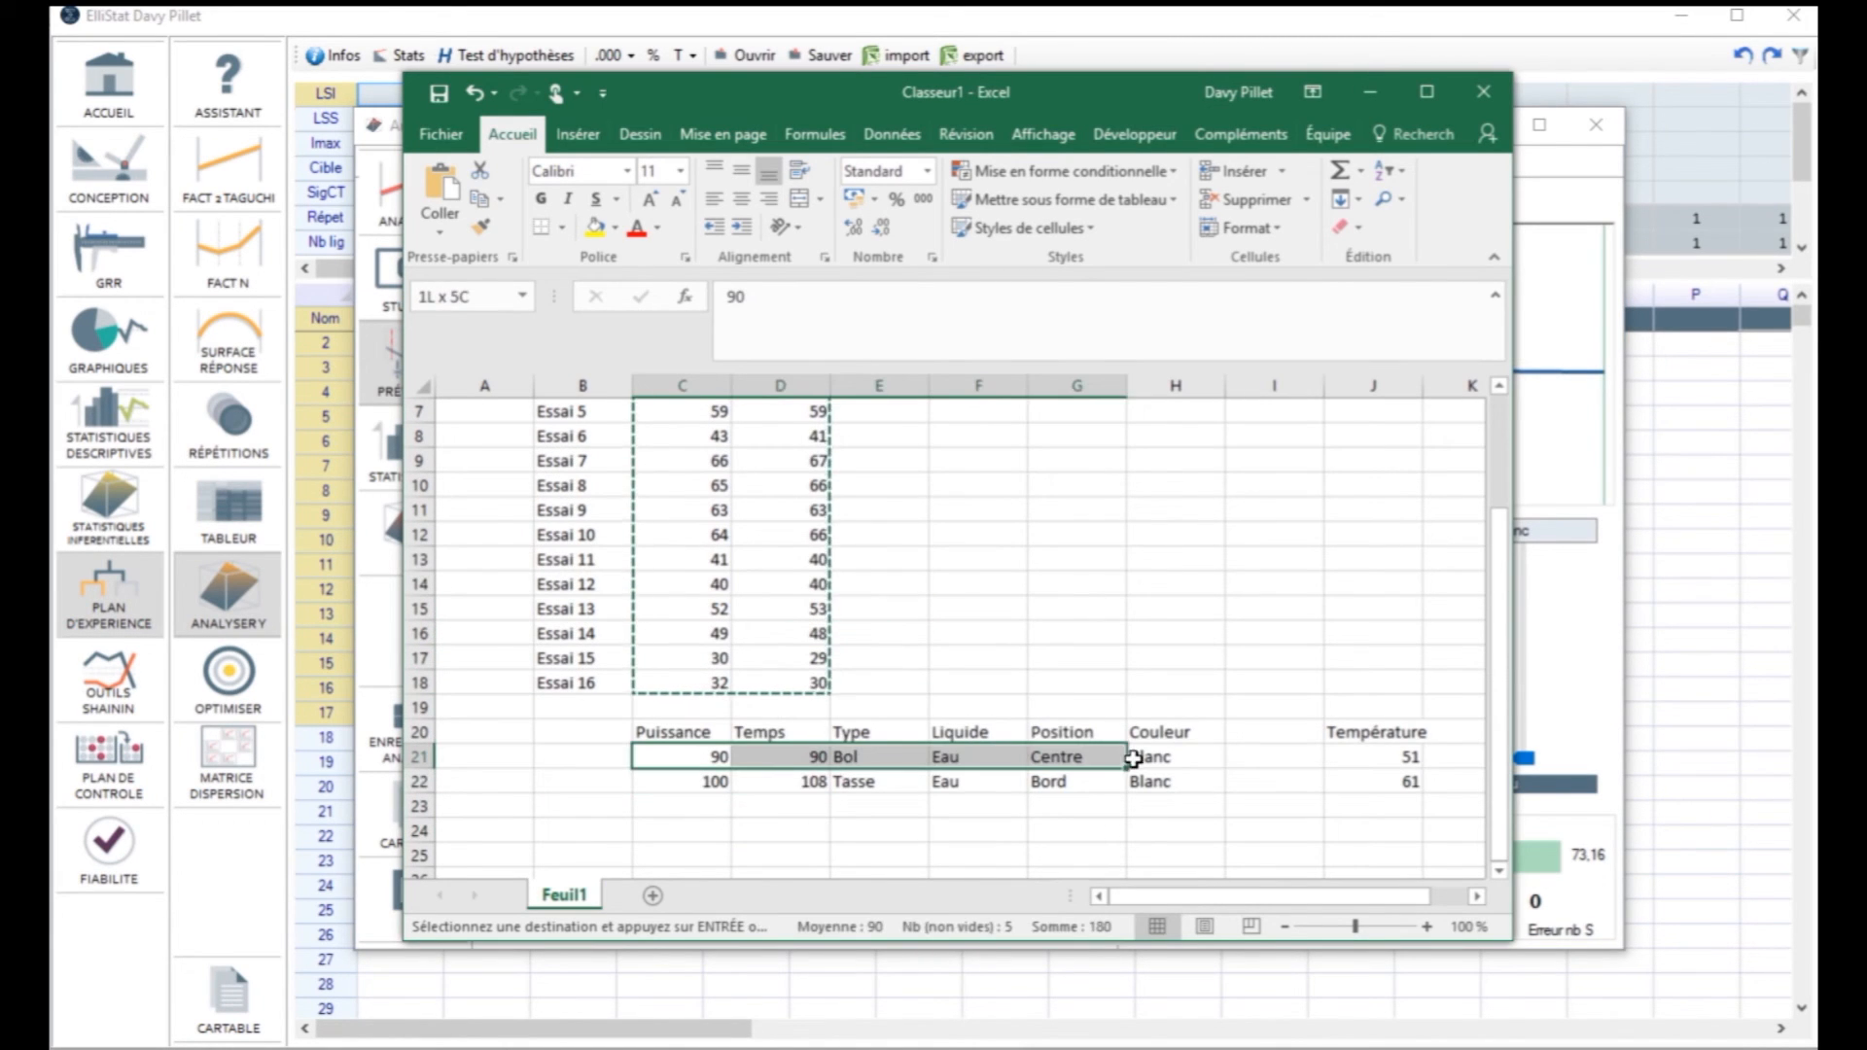
left_click(1362, 760)
left_click(1591, 677)
left_click(1309, 896)
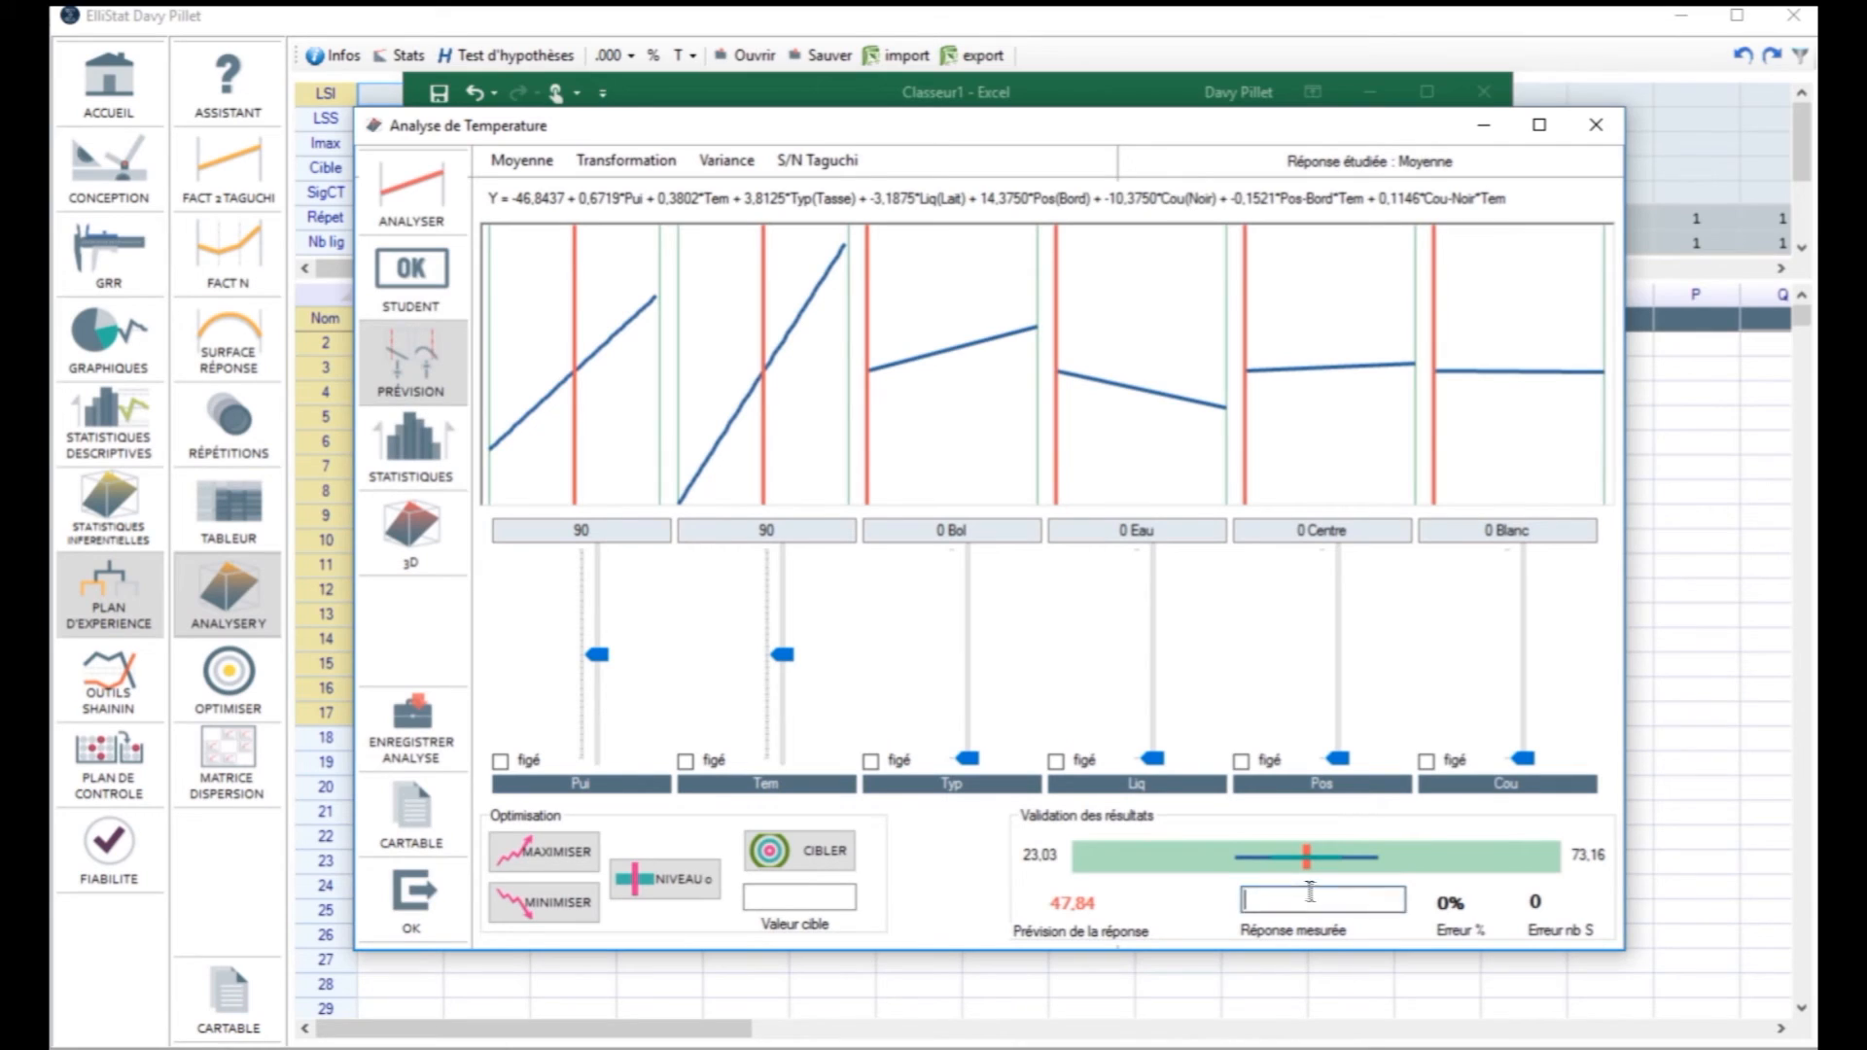
type("51")
Step: Optimise the factor settings for a target temperature of 63
left_click(826, 897)
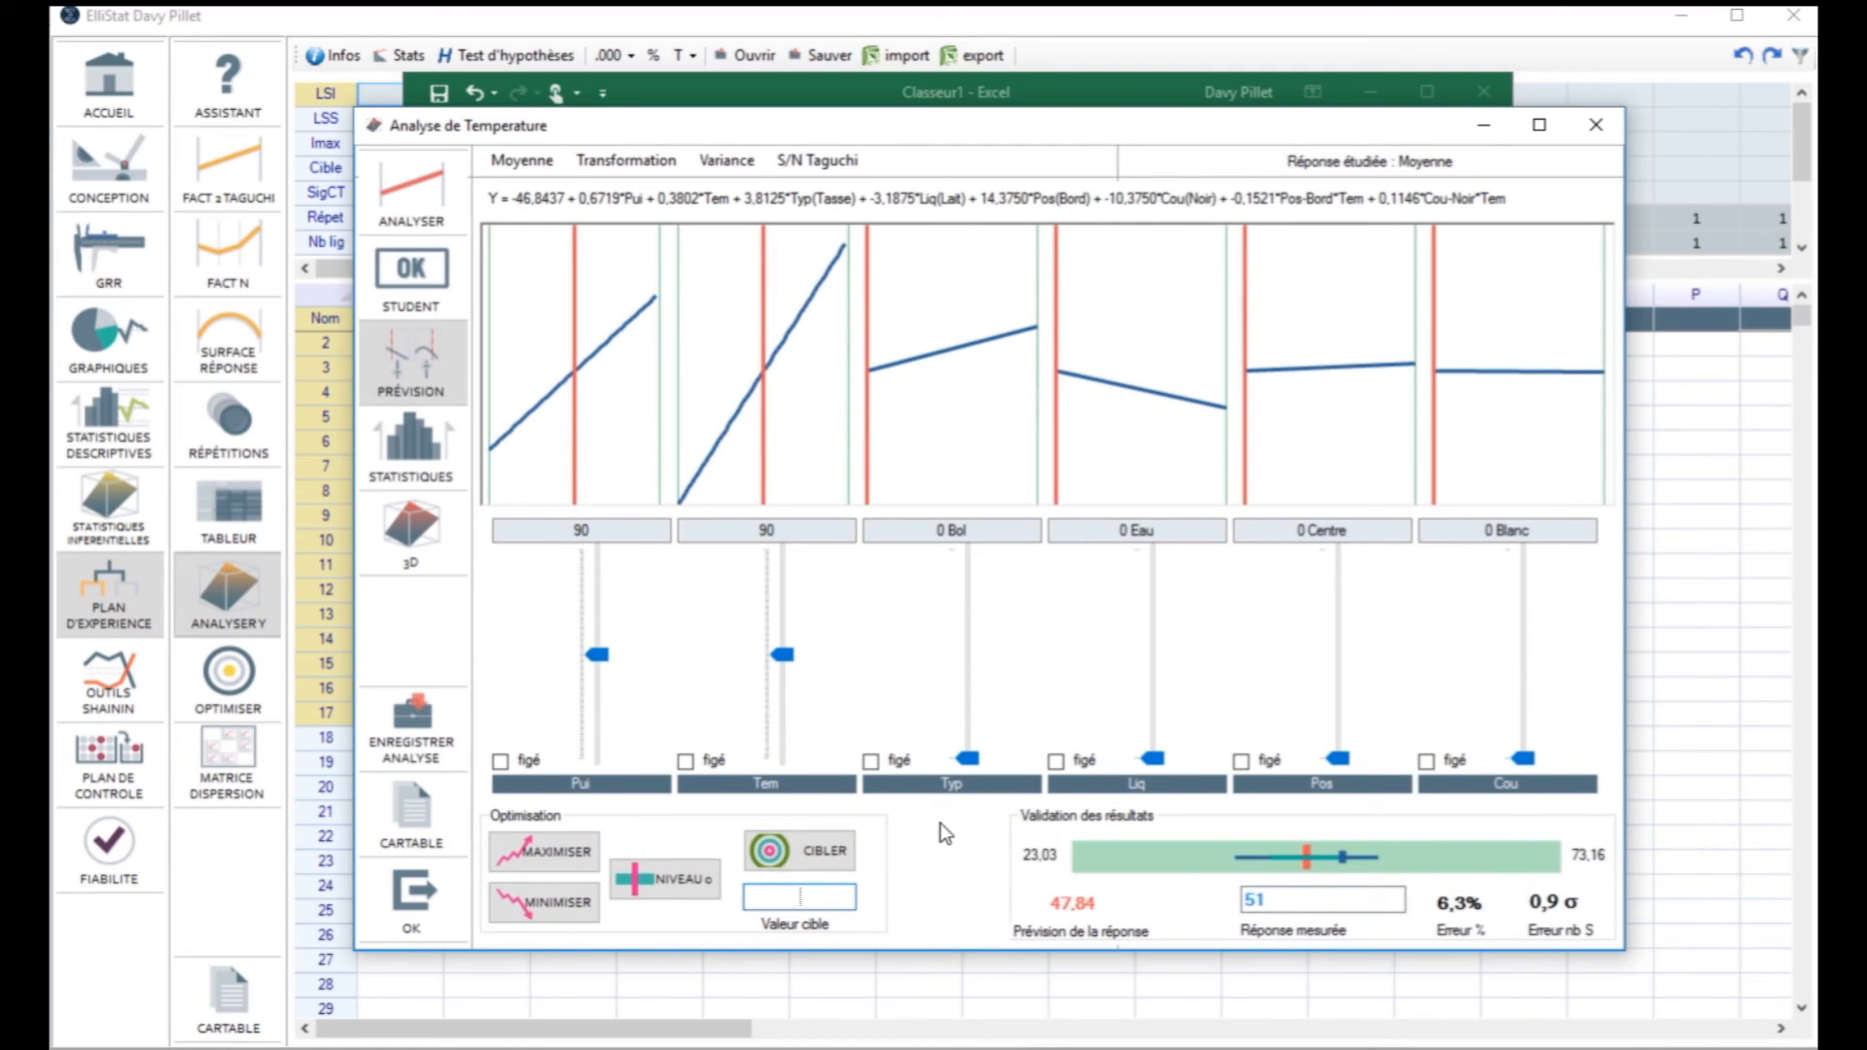
type("63")
left_click(815, 852)
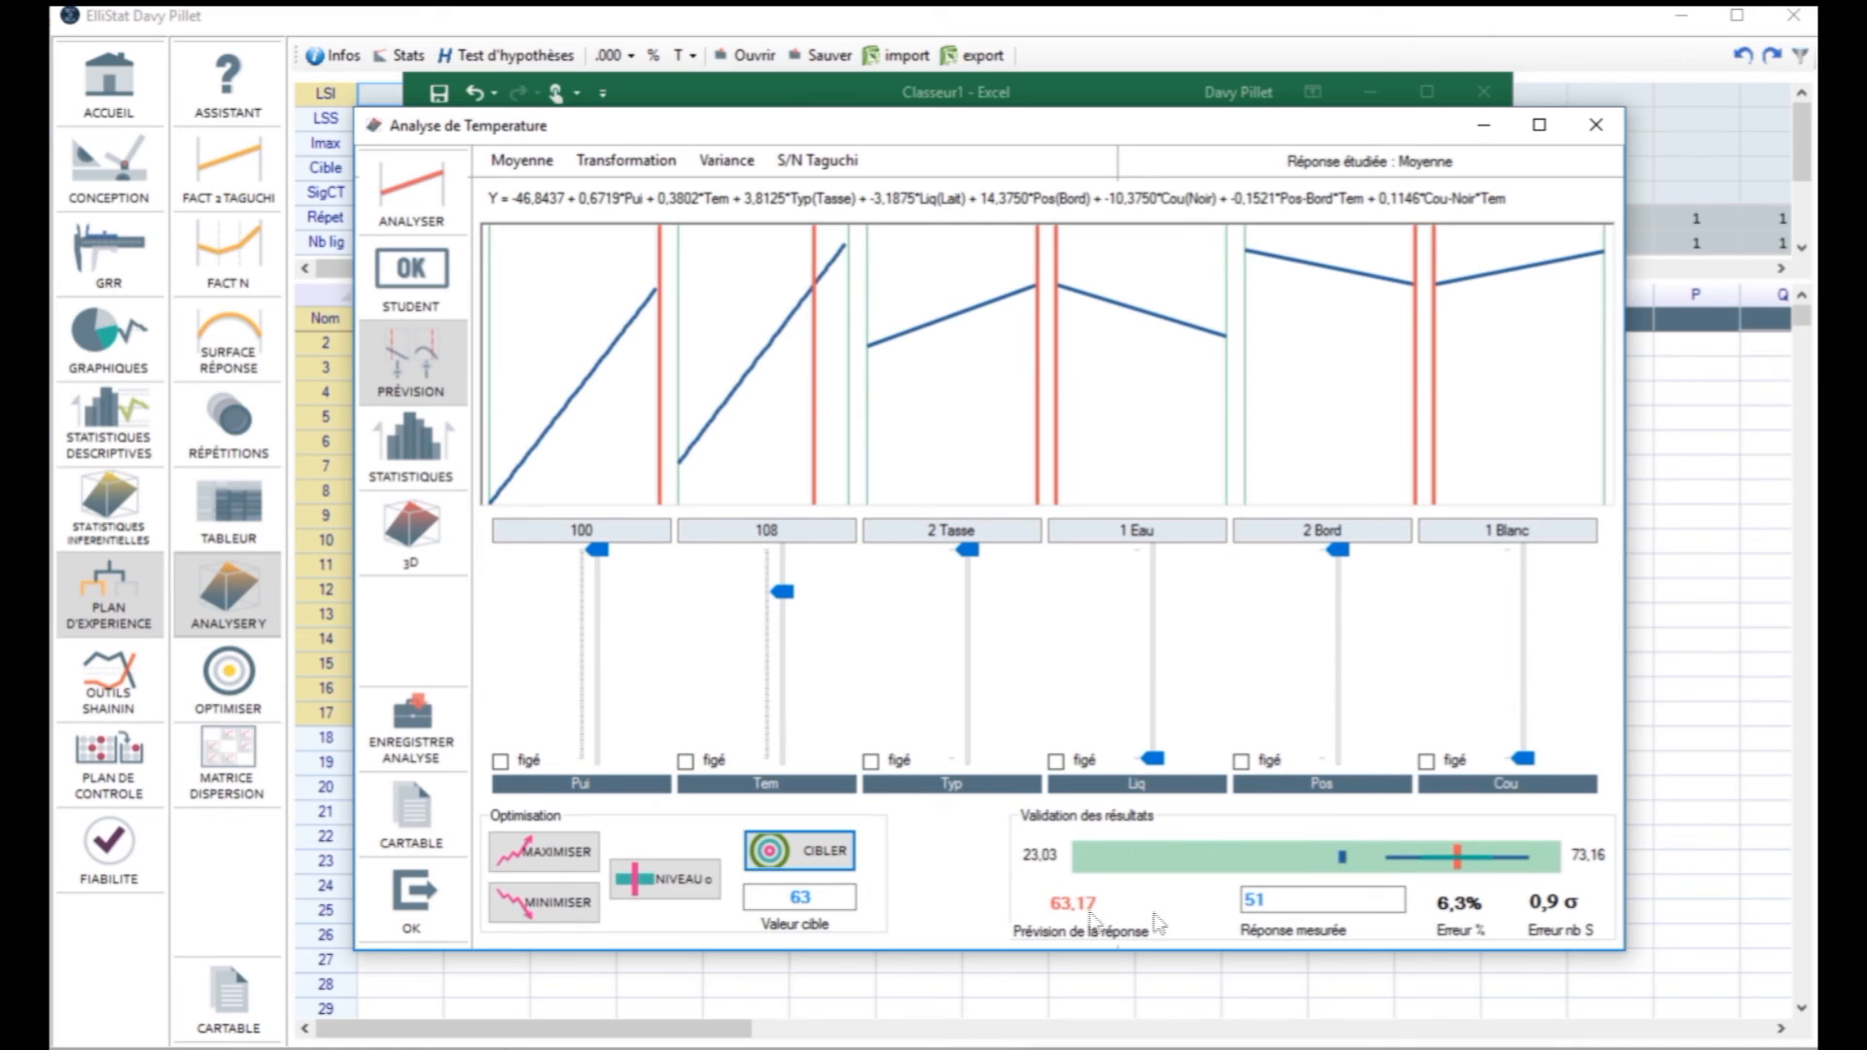
Step: Look up the second validation trial in the Excel workbook and set the measured response in the prediction view to 61
left_click(685, 95)
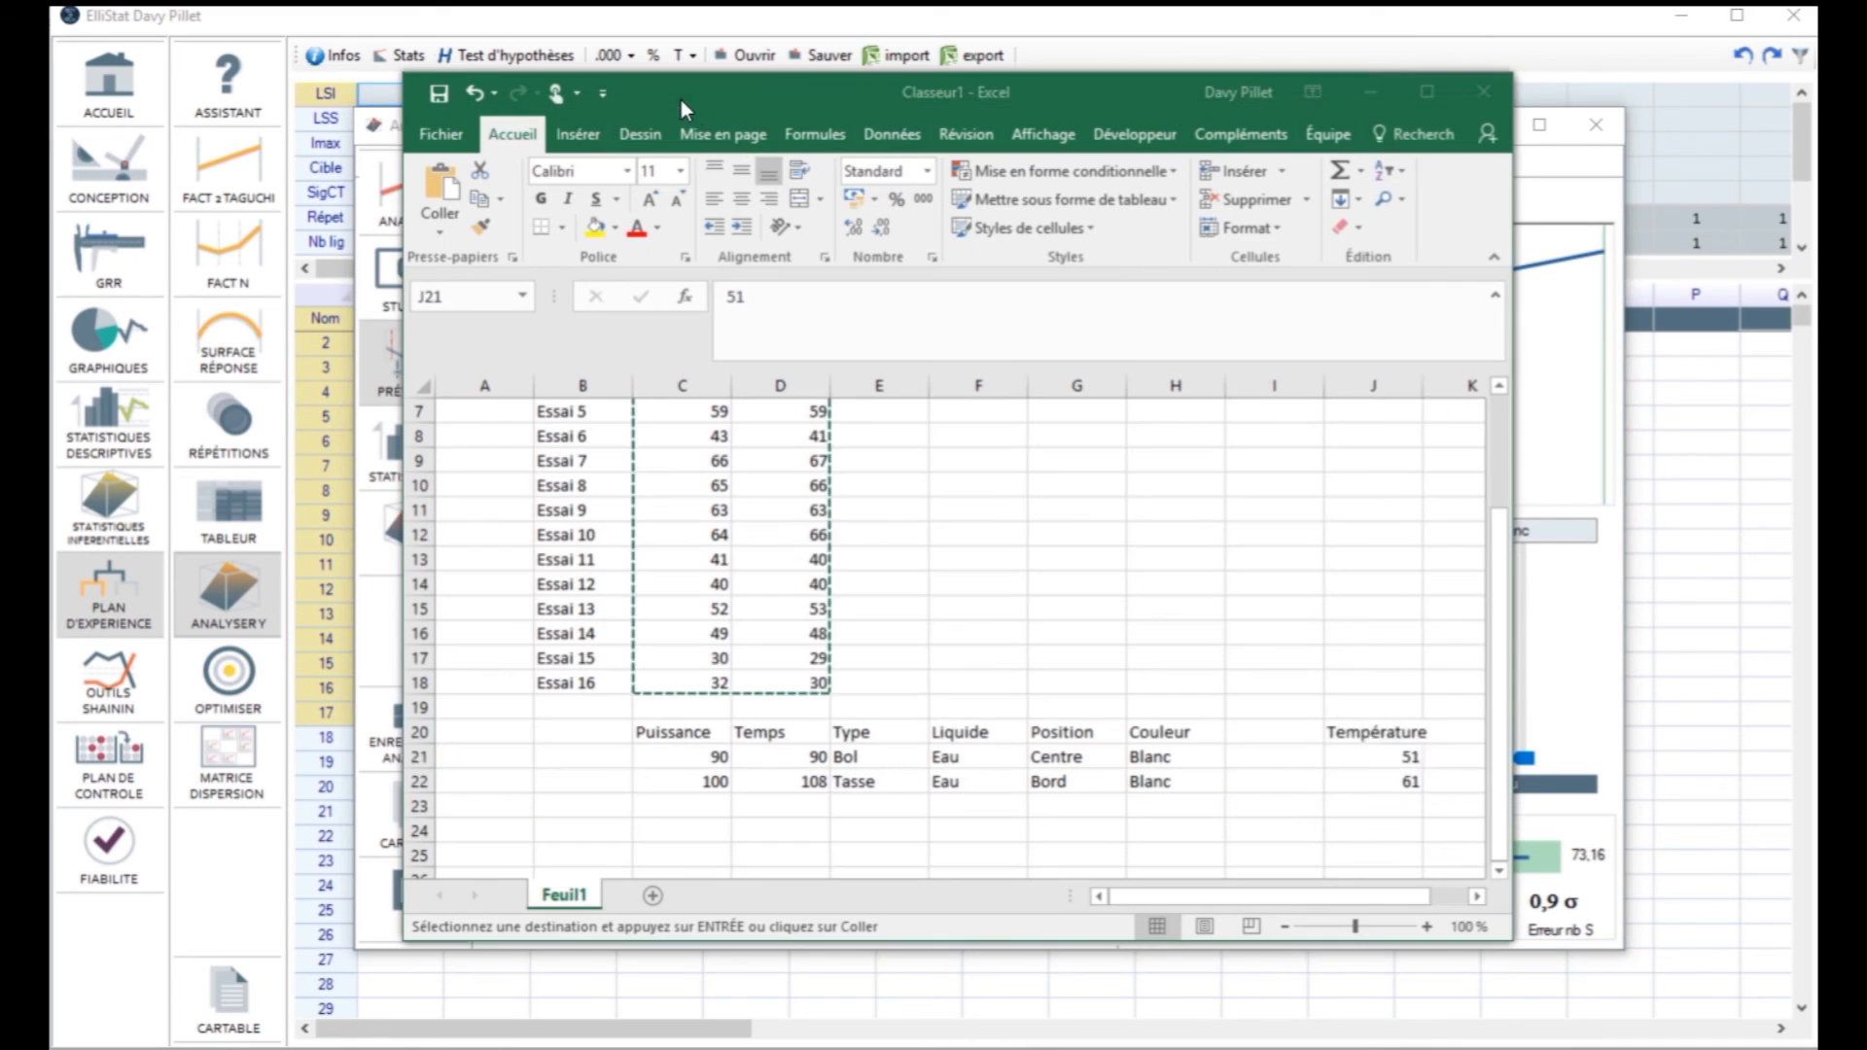
left_click_drag(658, 784, 1171, 782)
left_click(1379, 790)
left_click(1619, 596)
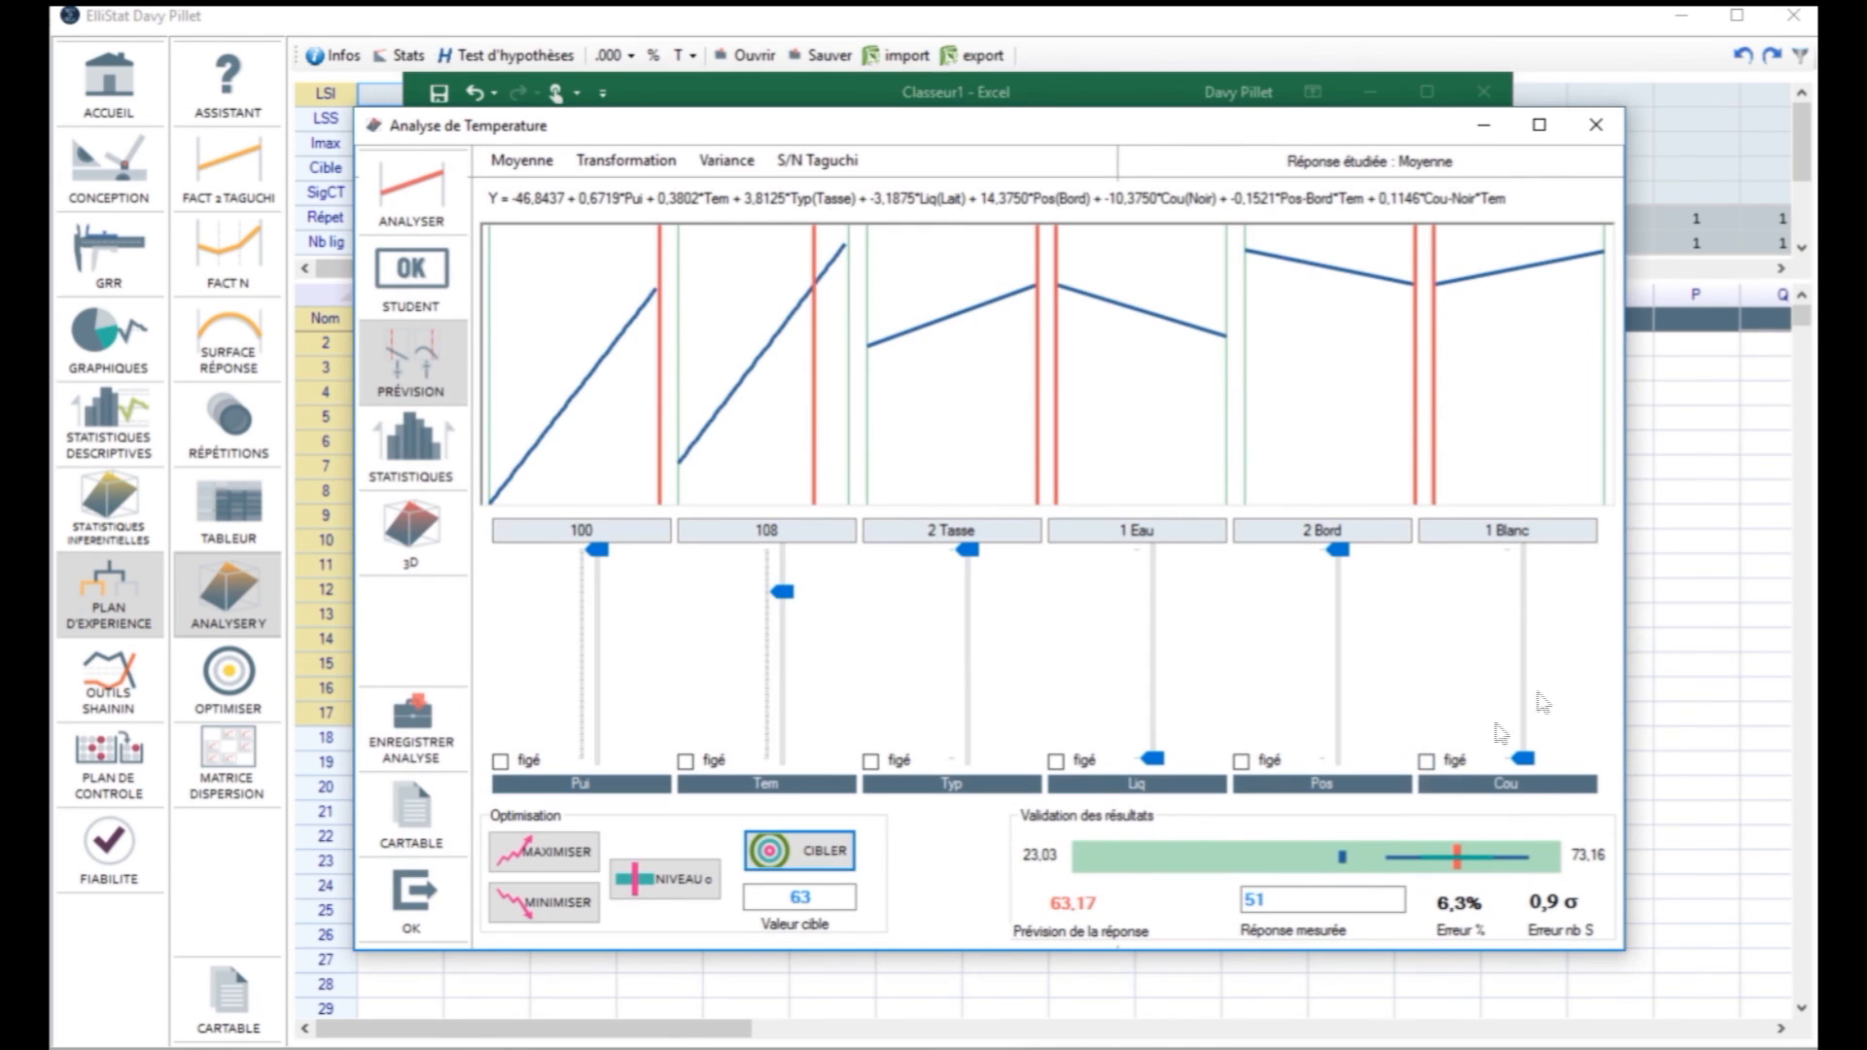
double_click(1255, 900)
type("61")
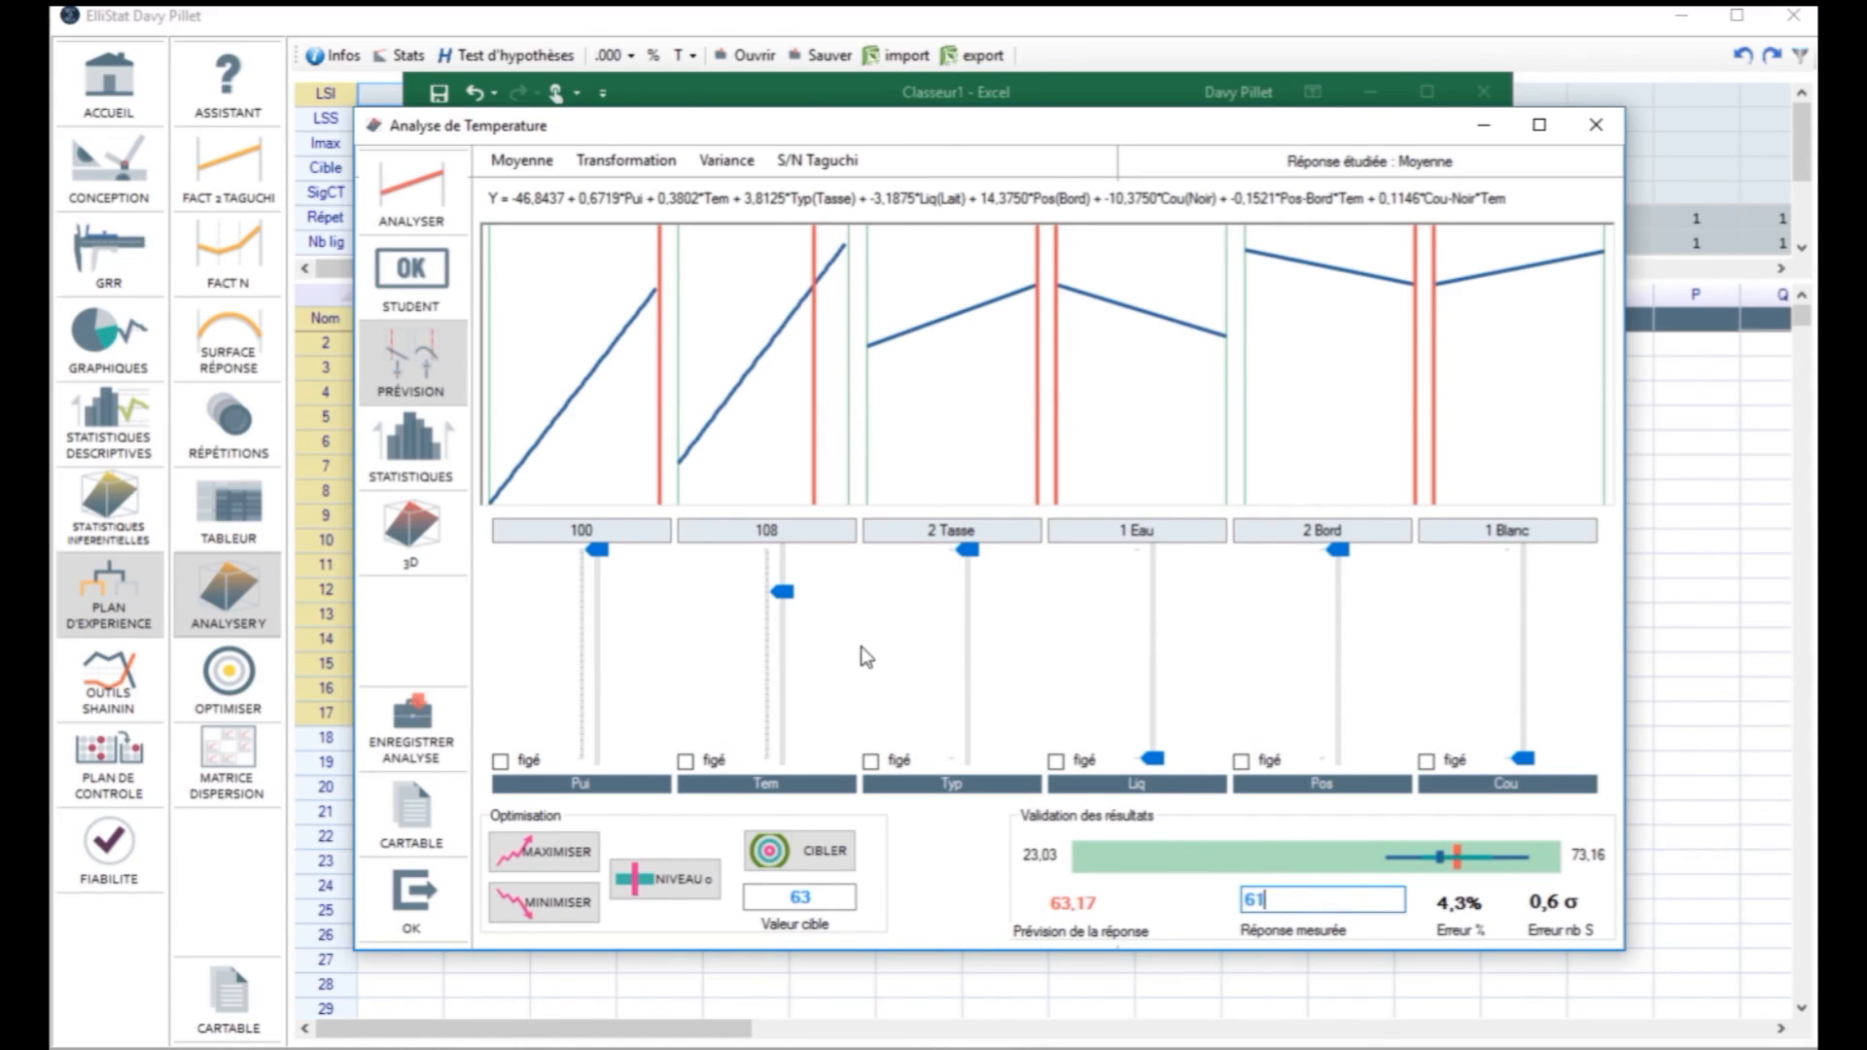
left_click_drag(596, 551, 613, 487)
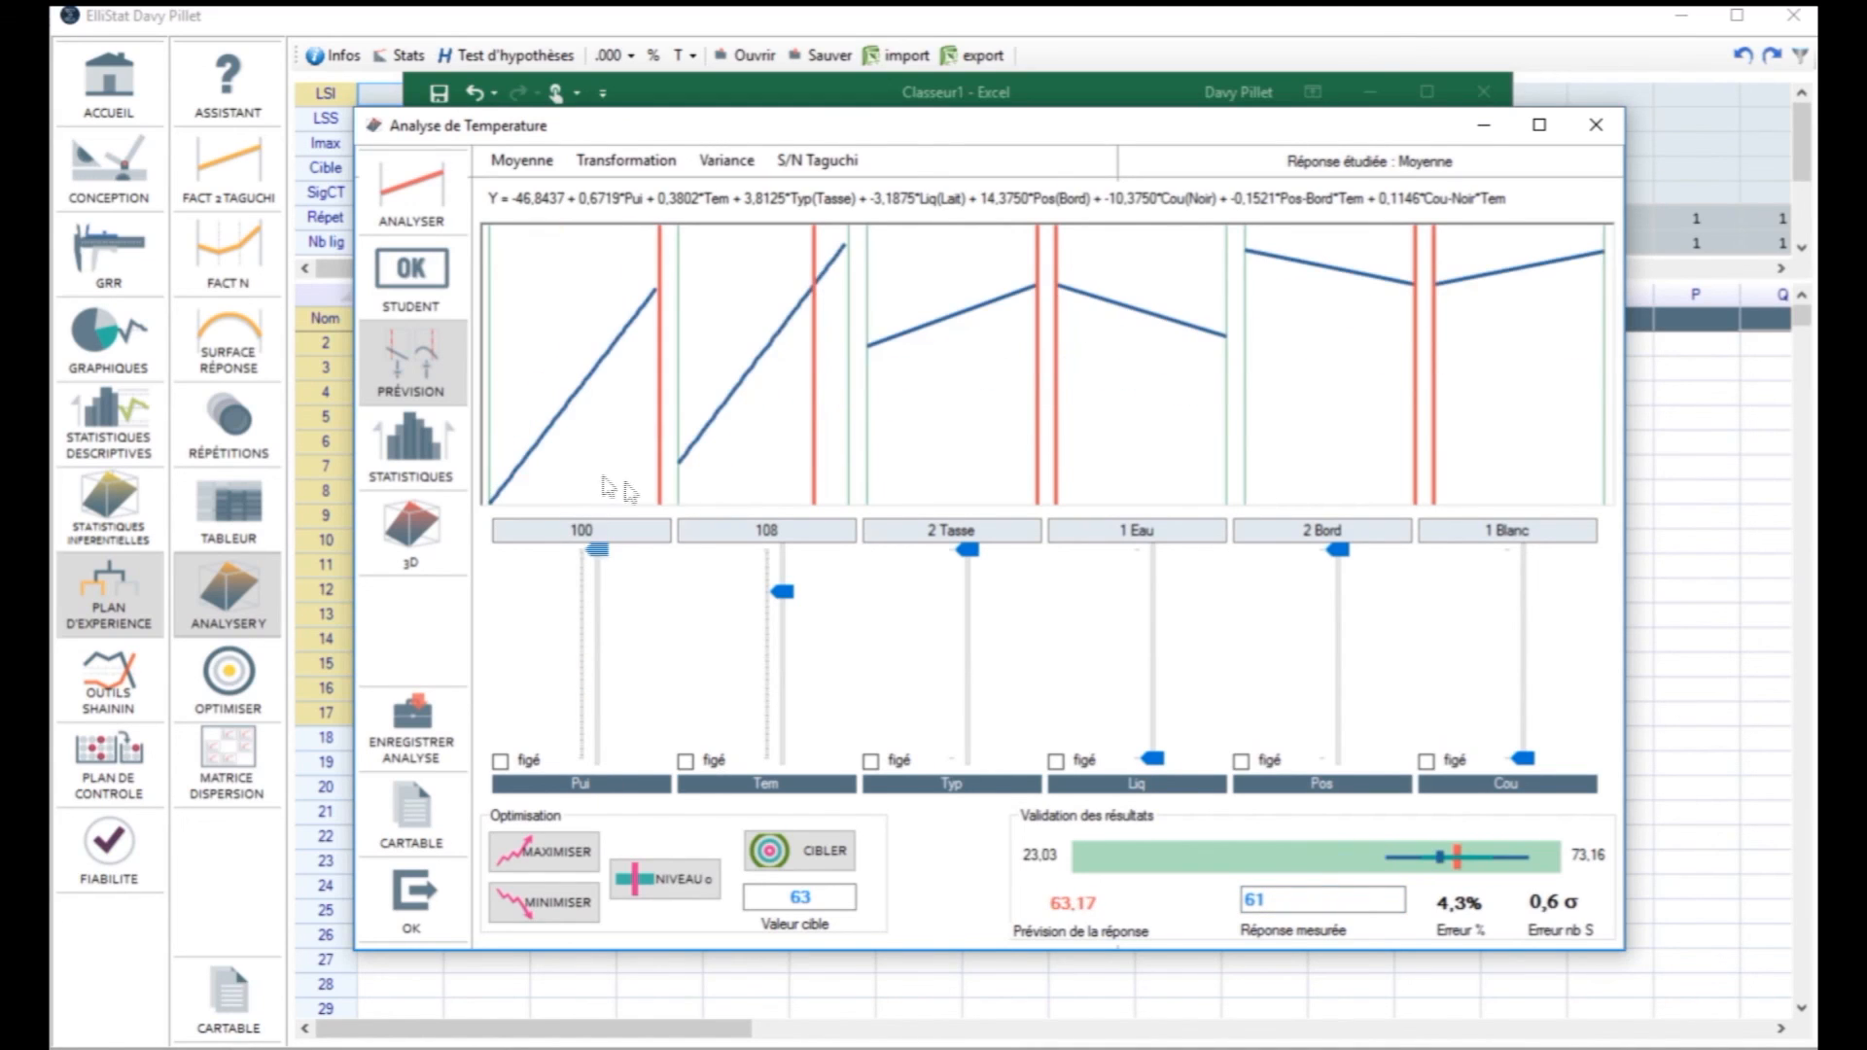